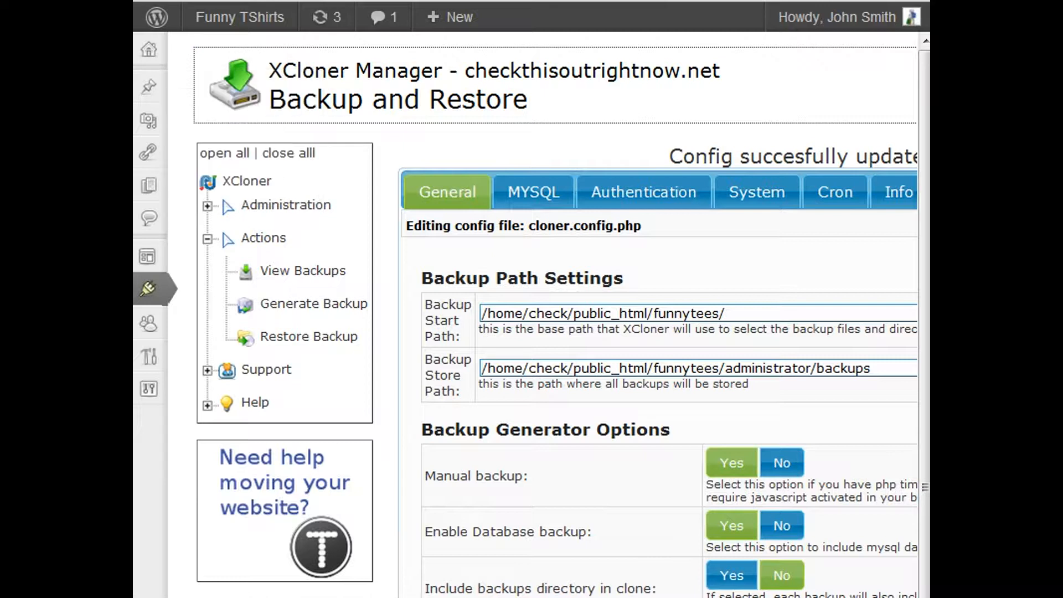
Open the hosting account's cPanel in a new browser tab and start the MySQL Database Wizard
mouse_move(158, 291)
key("ctrl+t")
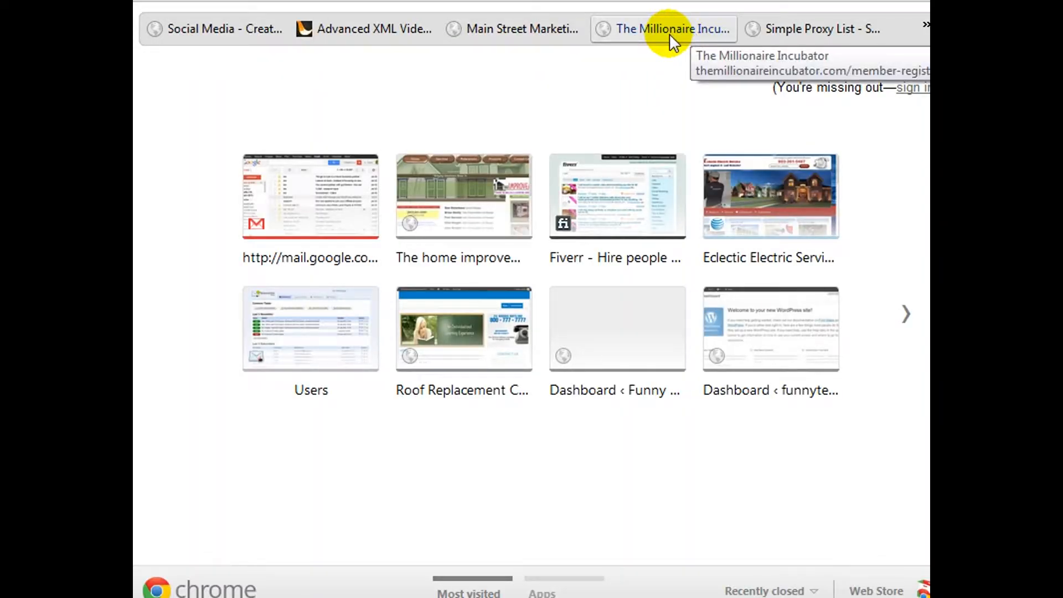
type("che")
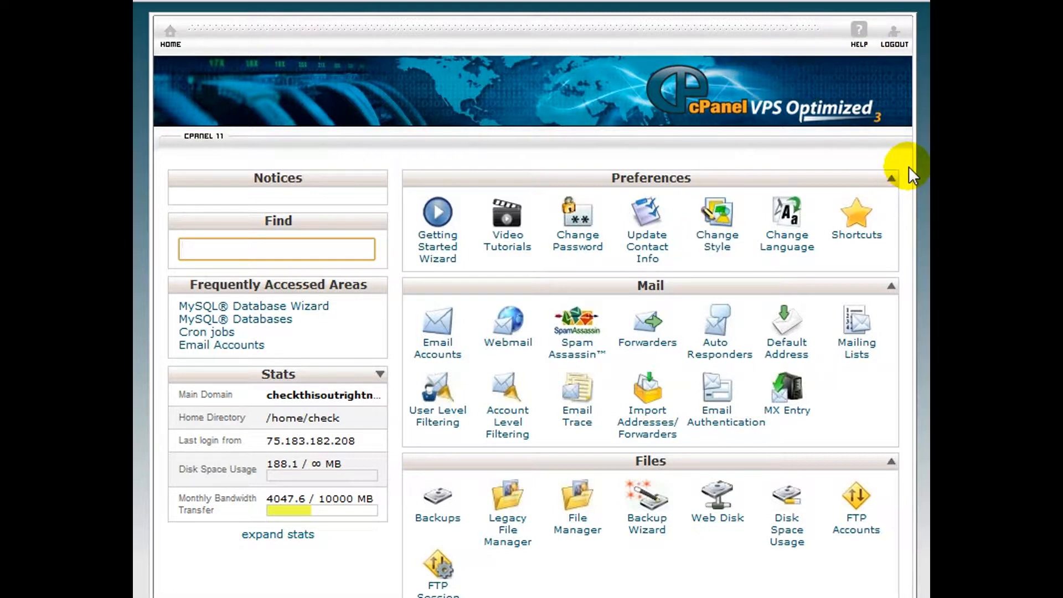
scroll(911, 164, "down", 10)
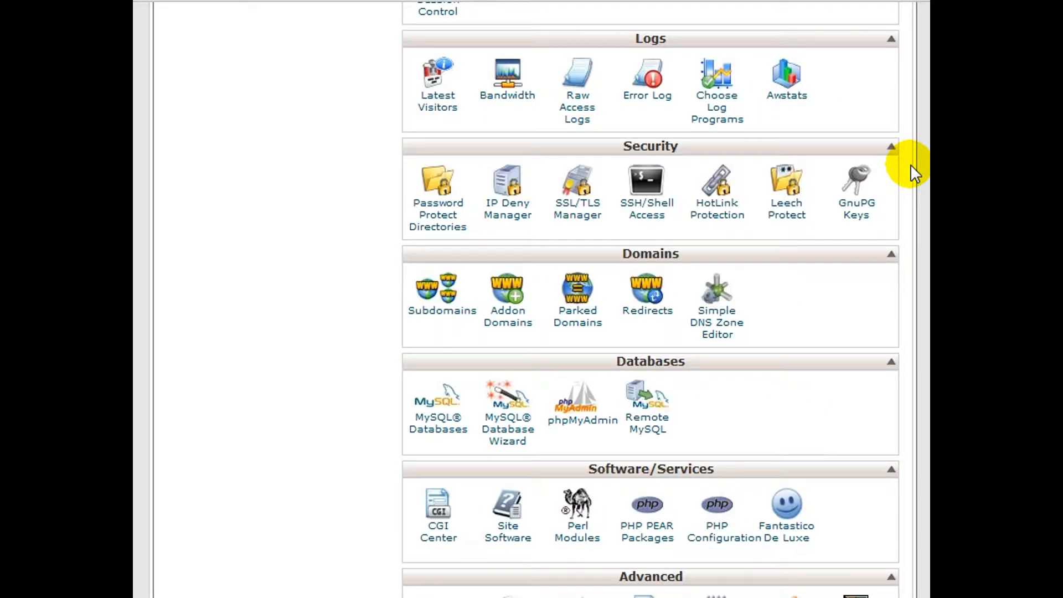
scroll(910, 164, "down", 2)
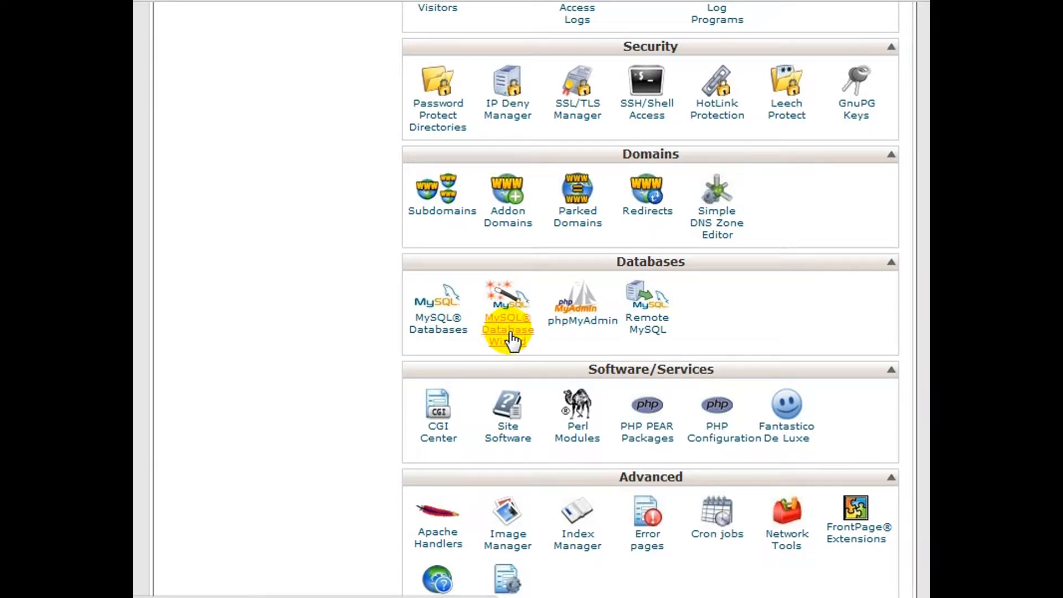
left_click(512, 335)
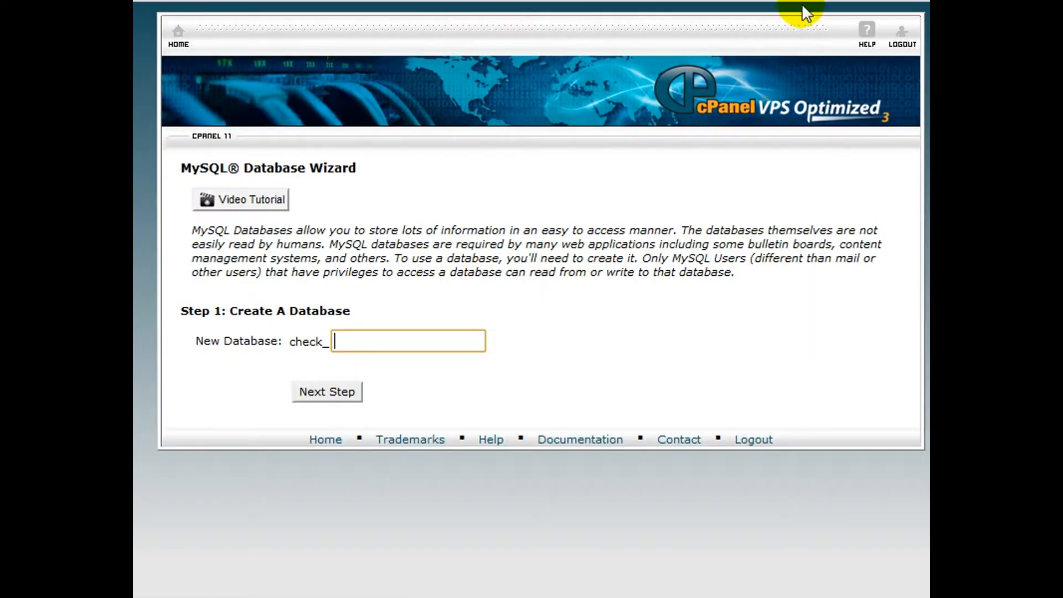
Create a new MySQL database named check_restore and continue to the database user stage
left_click(425, 347)
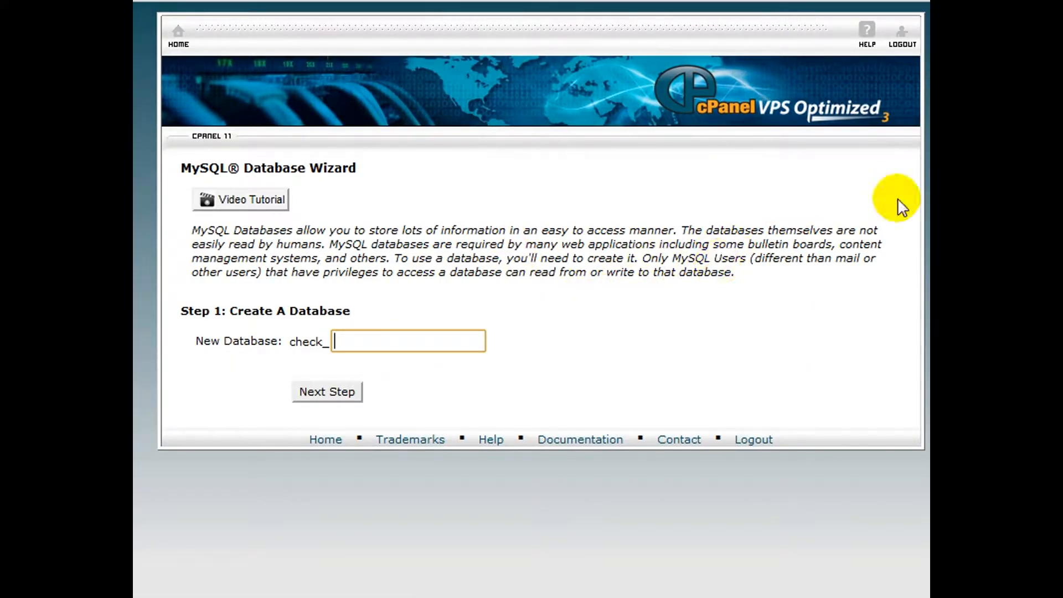
key("BackSpace")
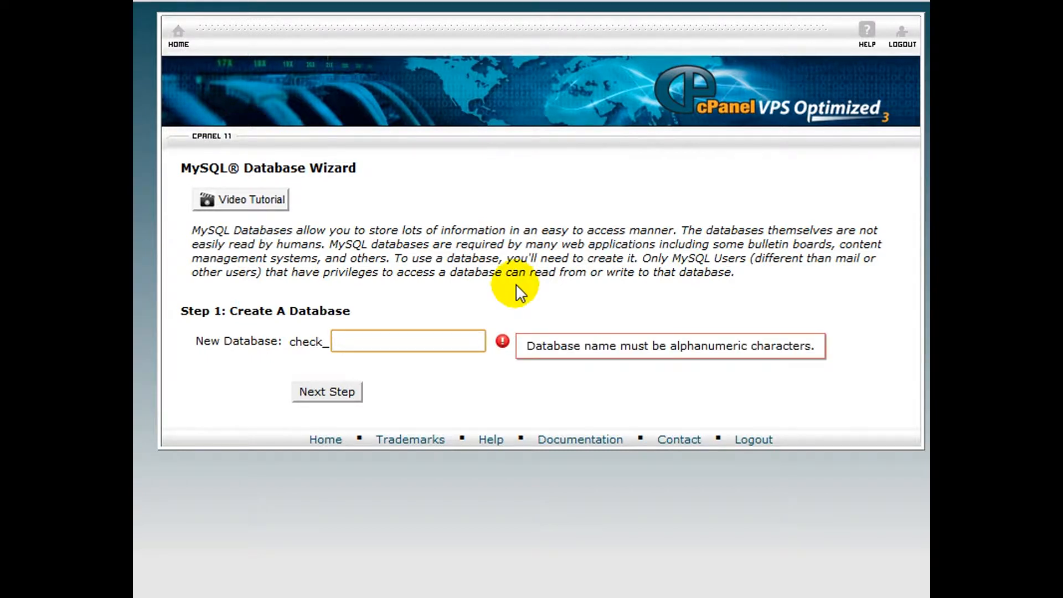
type("restore")
key("ctrl+a")
key("ctrl+c")
left_click(325, 394)
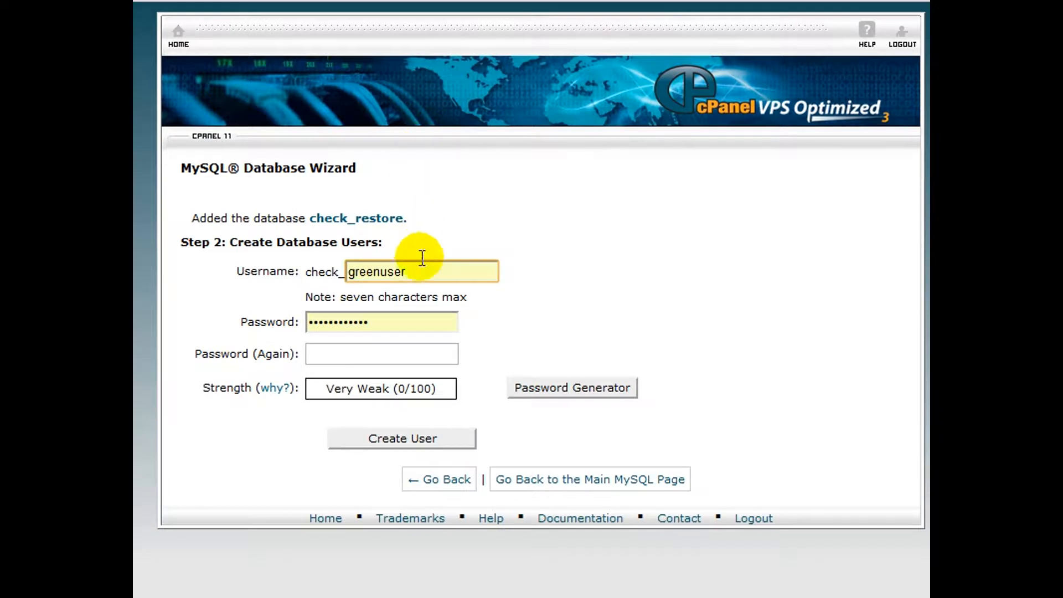
Create the database user check_restore, entering and repeating the database password
key("ctrl+a")
key("ctrl+v")
left_click(381, 323)
key("ctrl+v")
left_click(386, 354)
key("ctrl+v")
left_click(403, 438)
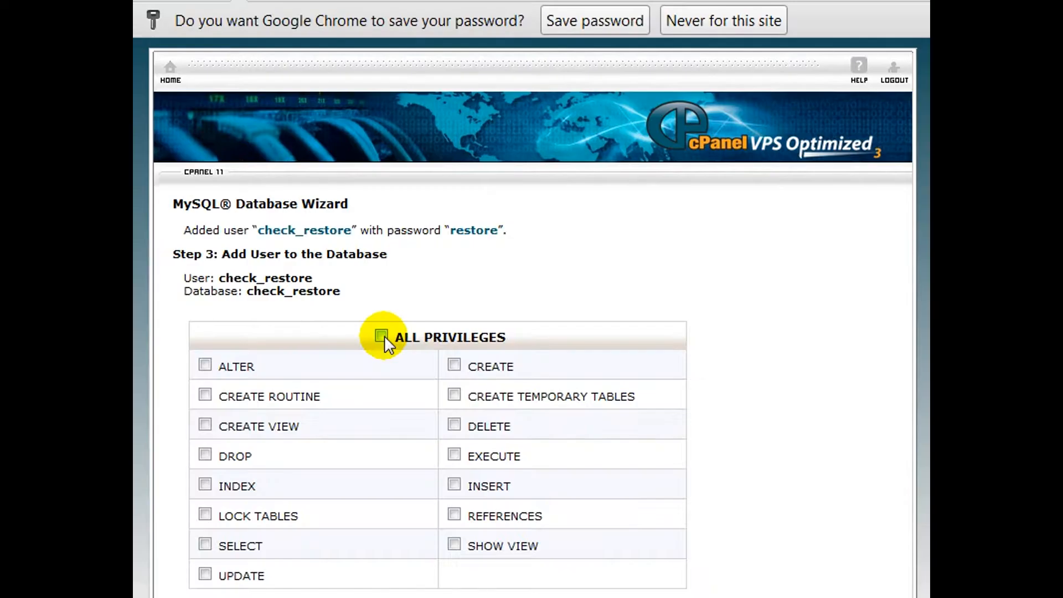
Grant the new user all privileges on the check_restore database and proceed to the wizard's next stage
left_click(383, 335)
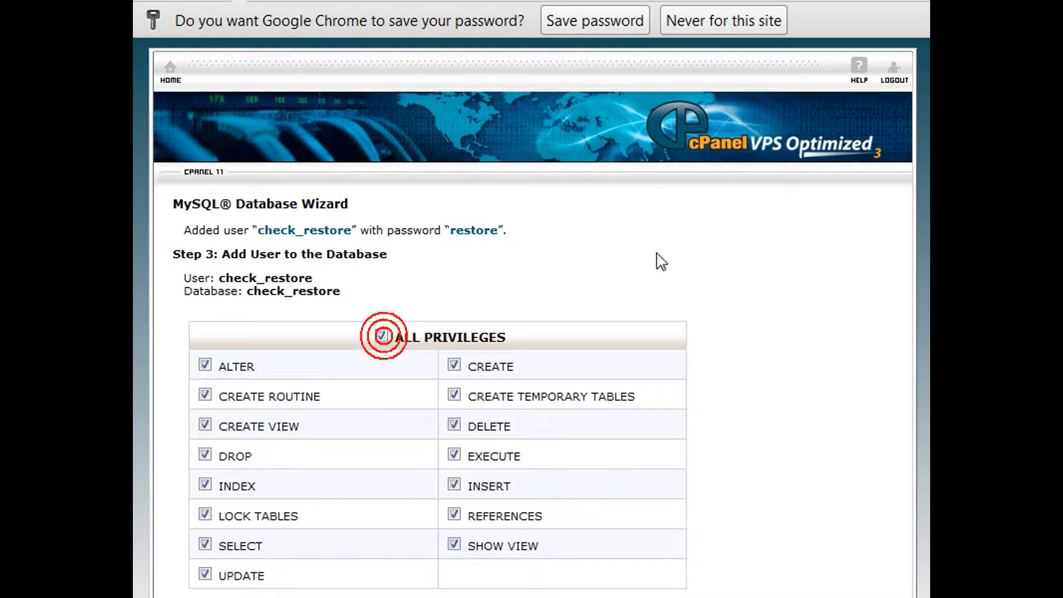
scroll(688, 275, "down", 3)
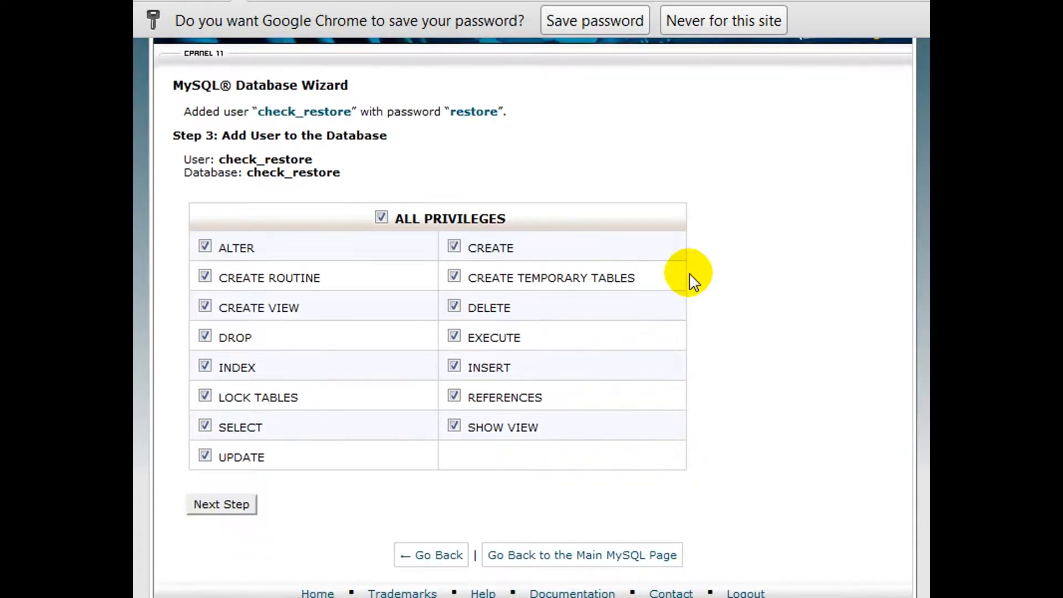
left_click(231, 502)
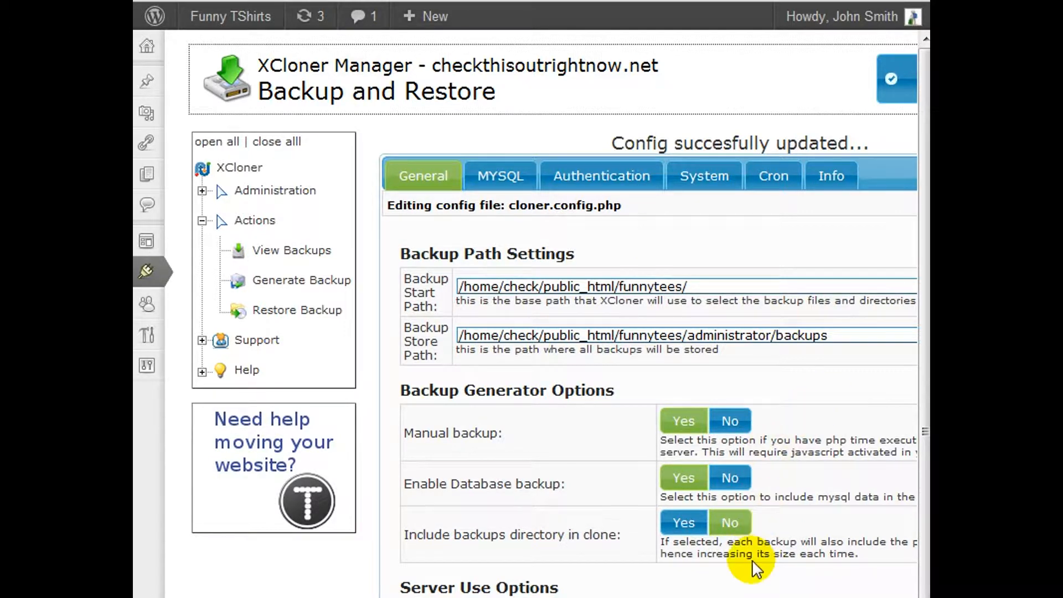
Switch to FileZilla and check the numeric permissions of the green folder in public_html, dismissing the attributes without applying changes
left_click(677, 572)
left_click_drag(1047, 4, 674, 27)
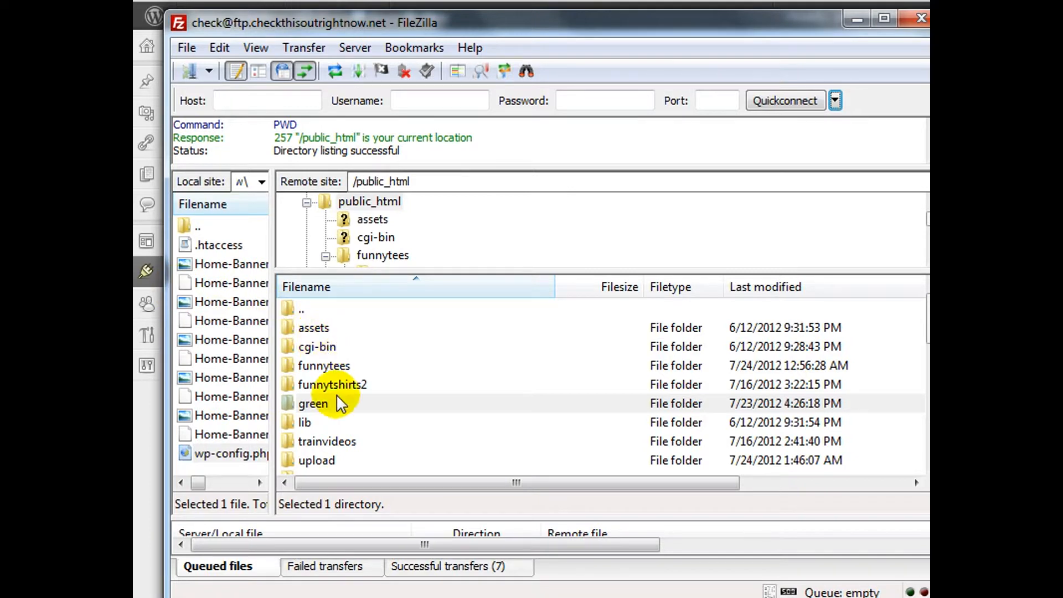
left_click(314, 404)
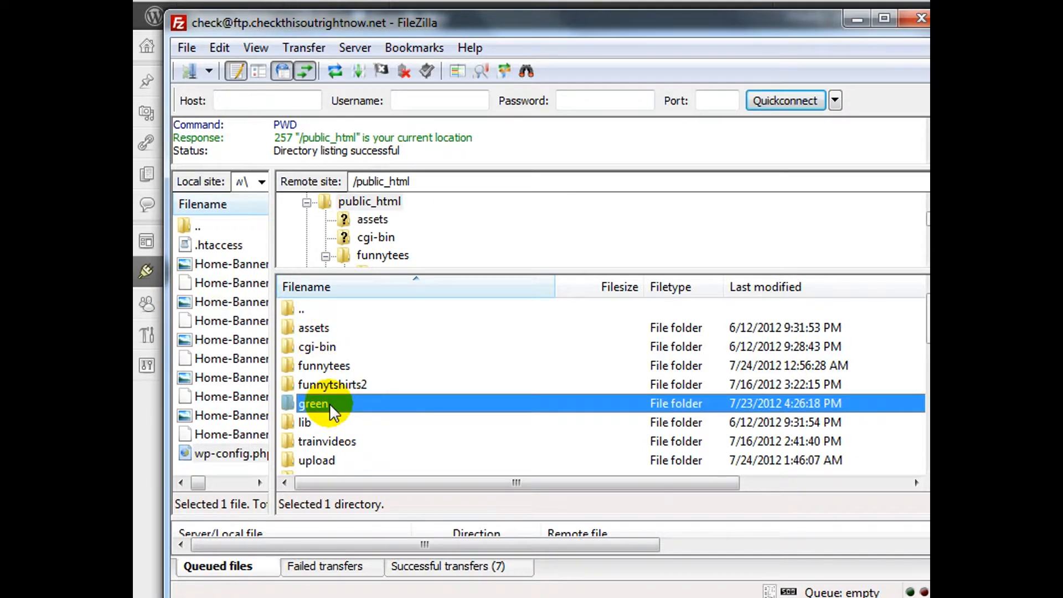
right_click(330, 403)
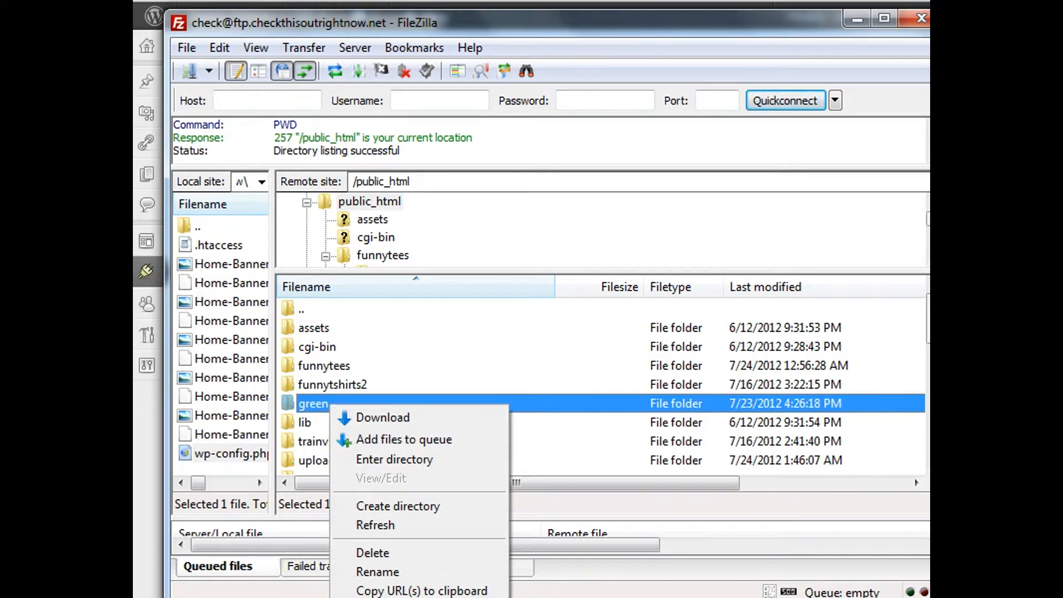
left_click(393, 597)
left_click_drag(653, 226, 555, 202)
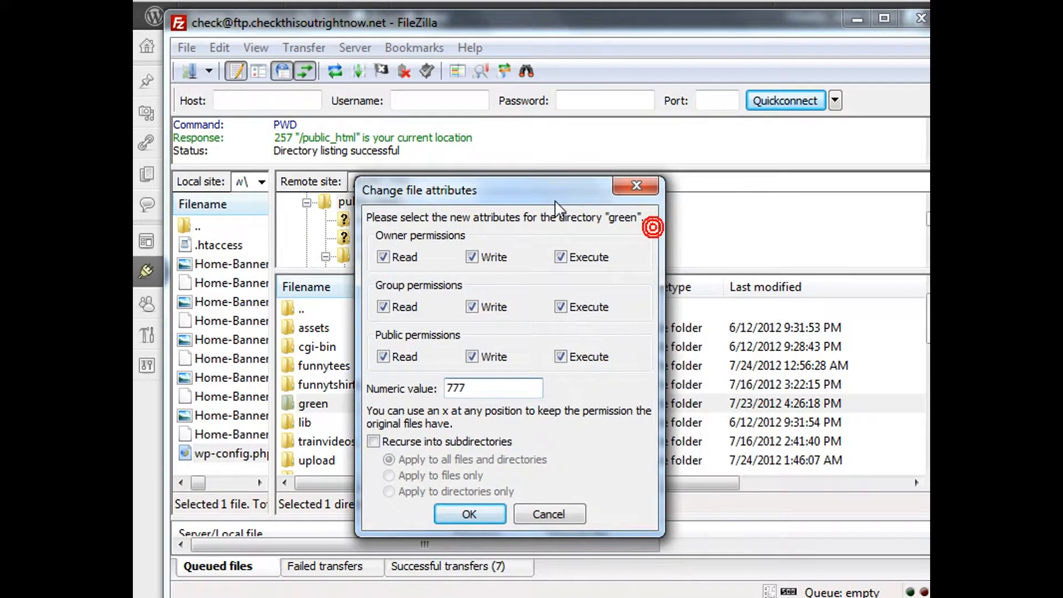
left_click_drag(510, 390, 426, 390)
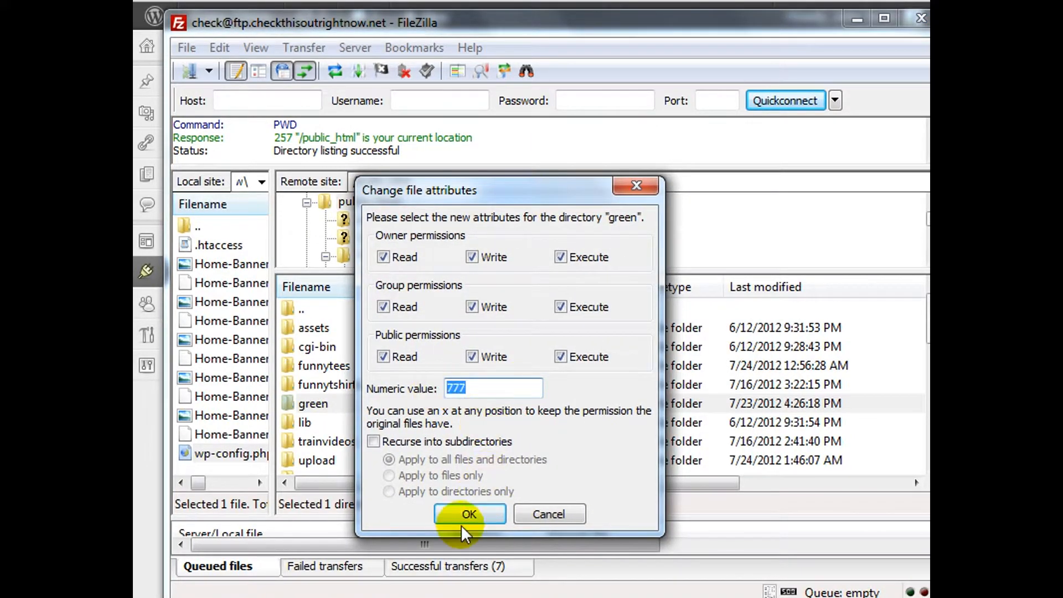
left_click(540, 515)
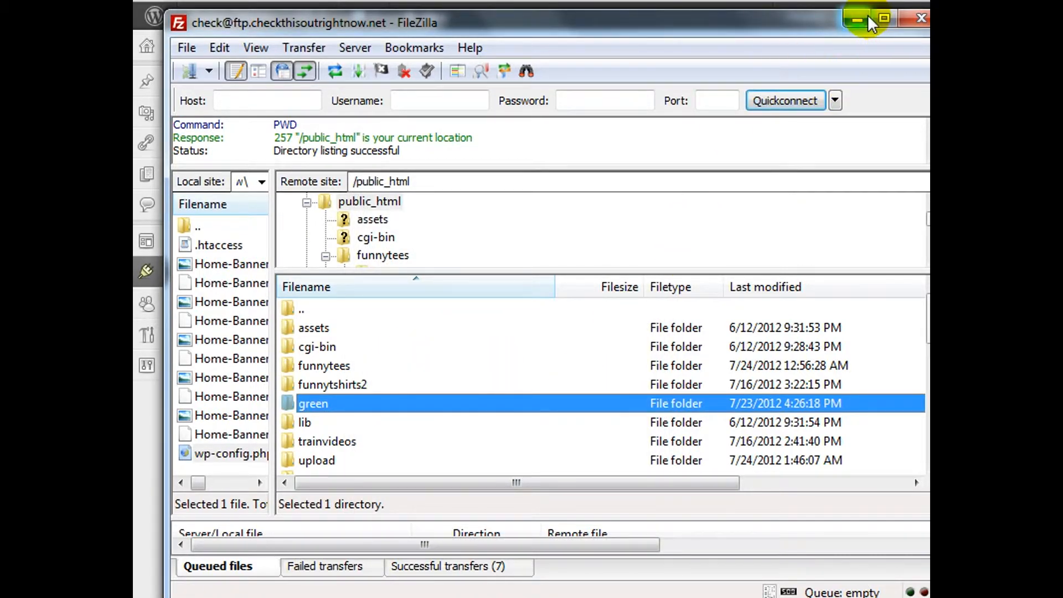
left_click_drag(772, 21, 755, 19)
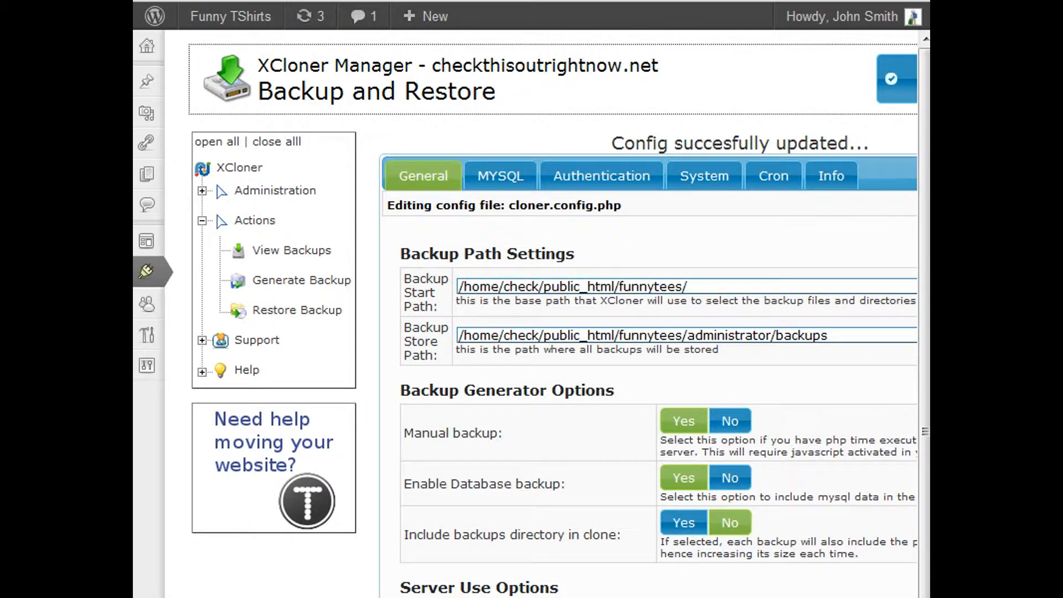
Select the backup_2012-07-24_15-46 archive in XCloner's stored backups and start cloning it
left_click(293, 252)
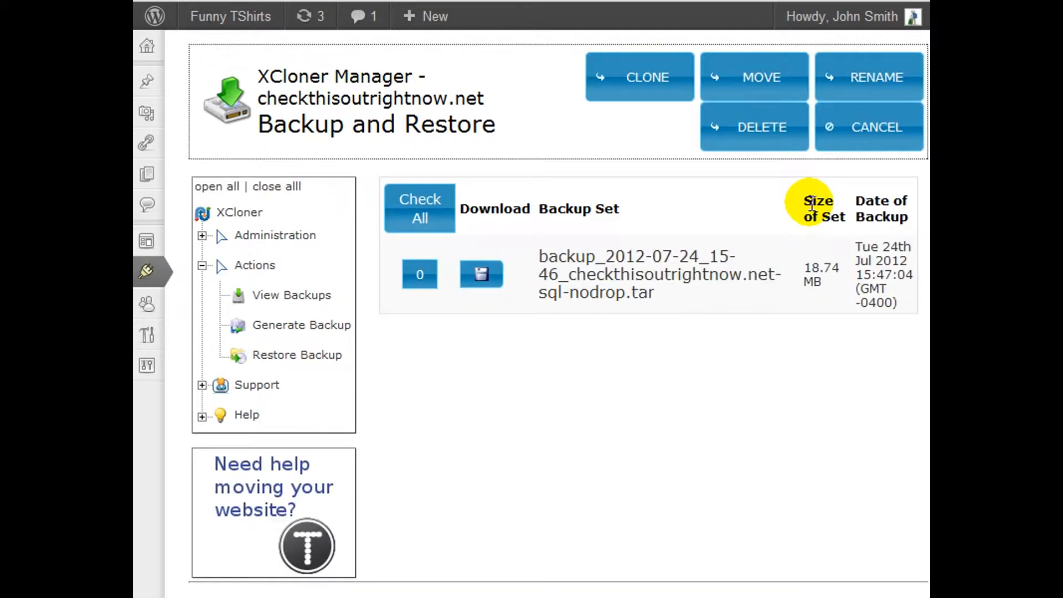
left_click(419, 273)
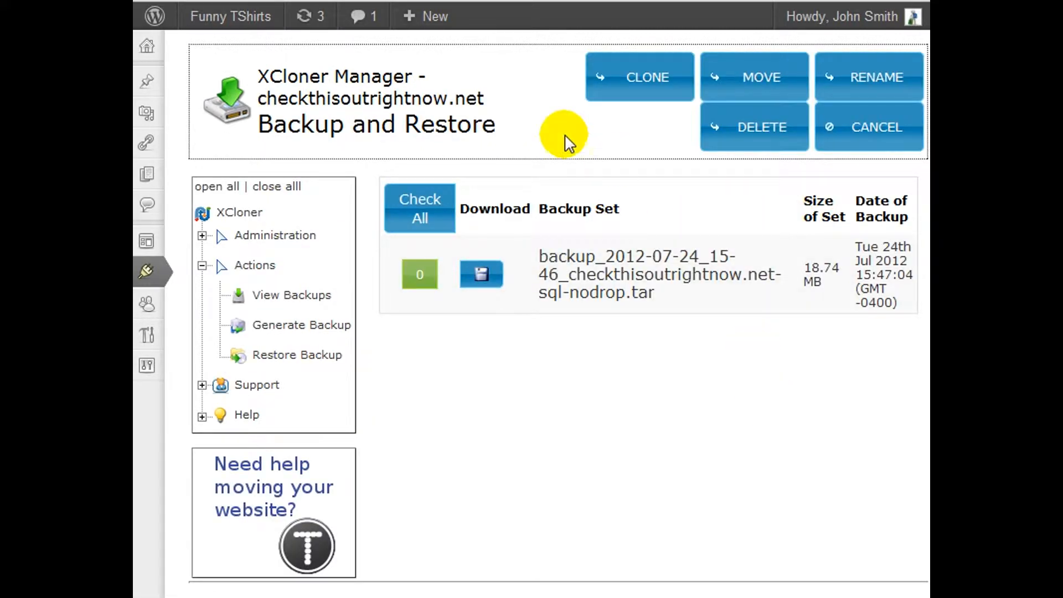
left_click(633, 78)
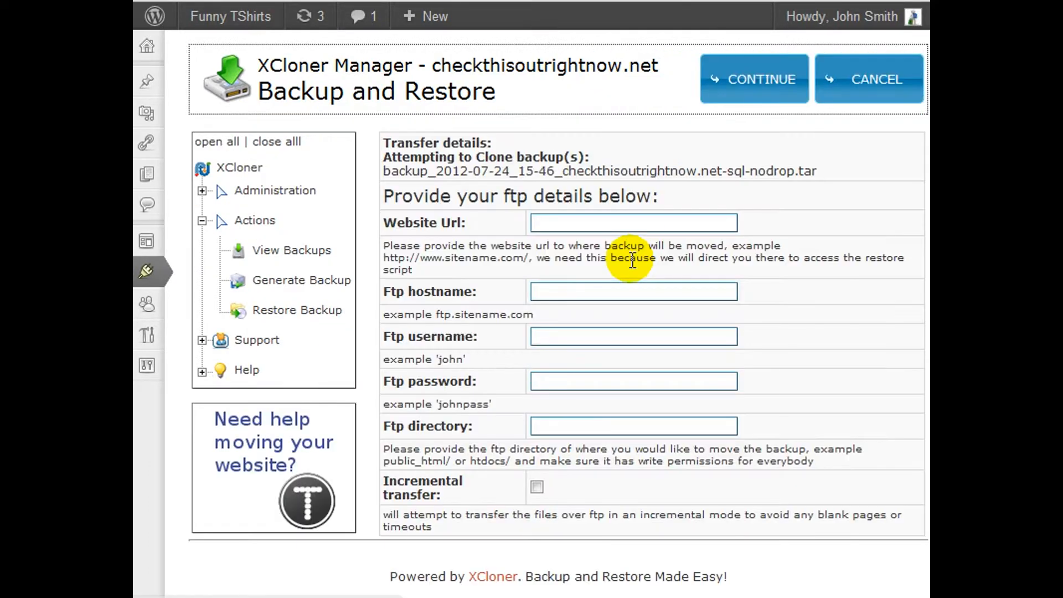
left_click(656, 225)
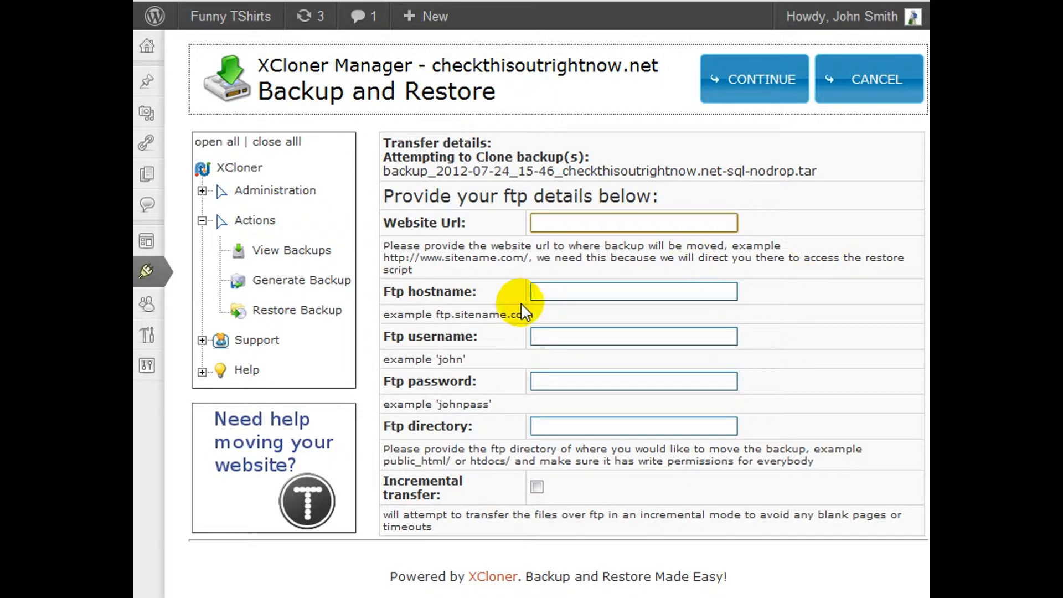
type("ht")
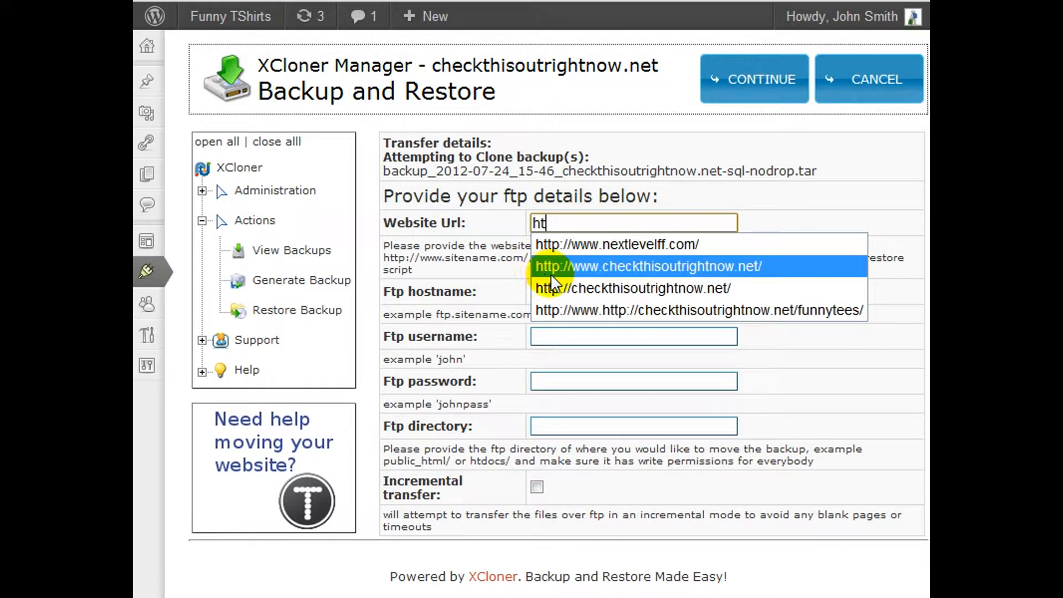
left_click(601, 267)
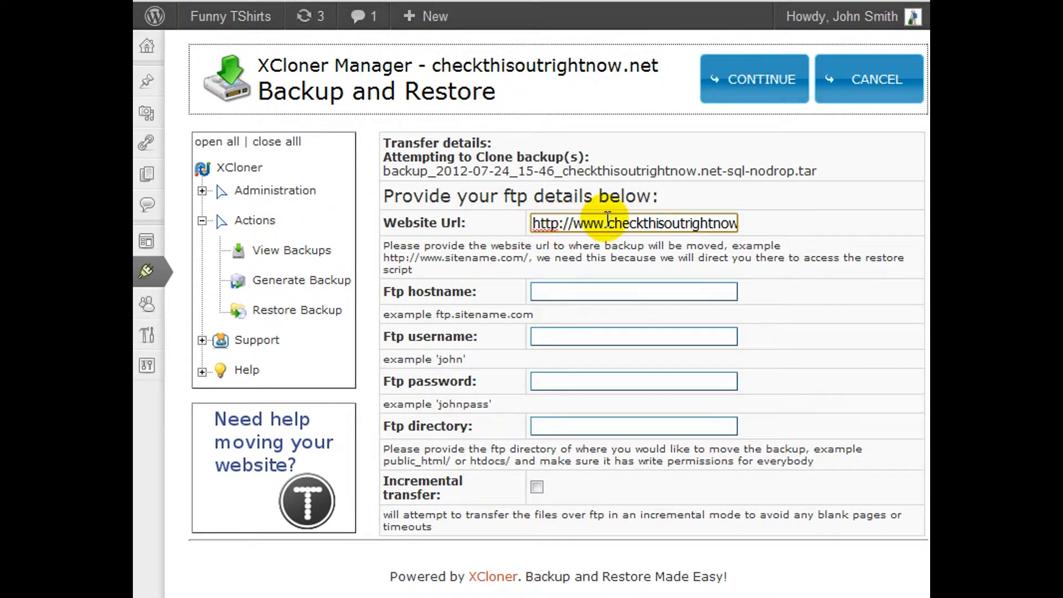
left_click(548, 223)
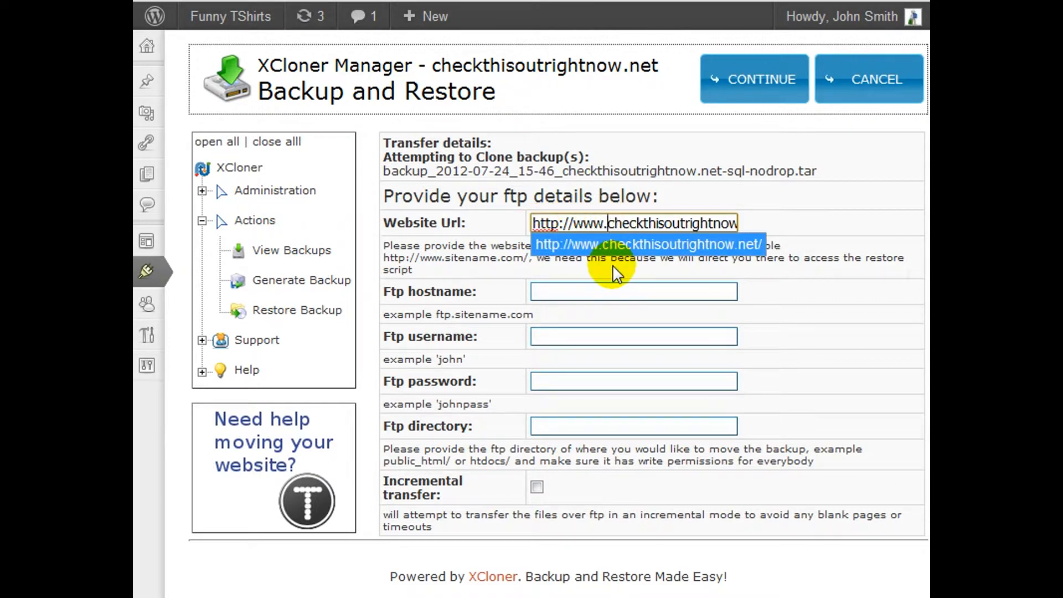
key("End")
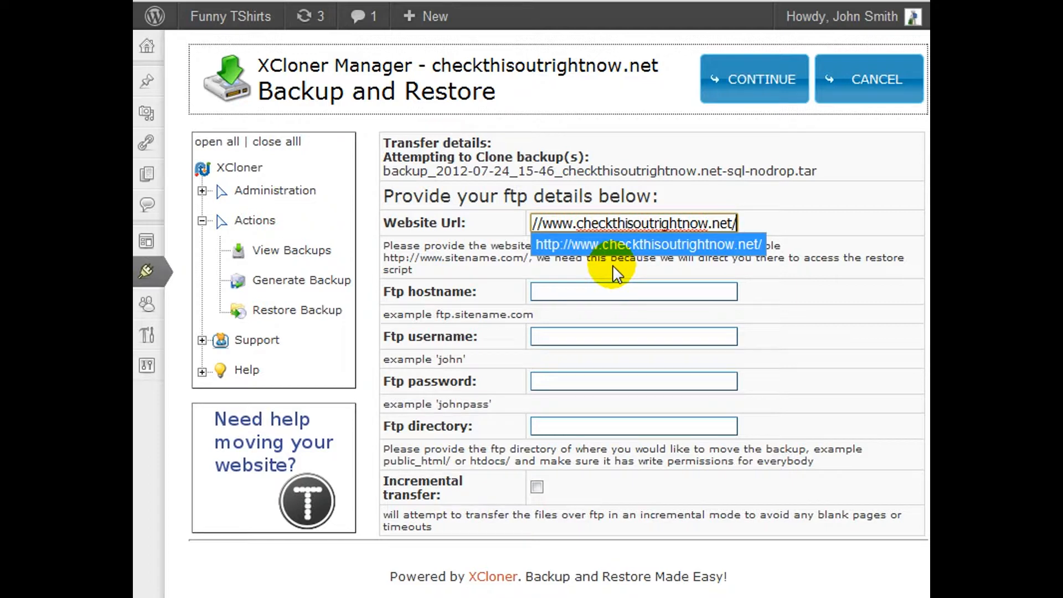
left_click(510, 263)
left_click(732, 223)
key("End")
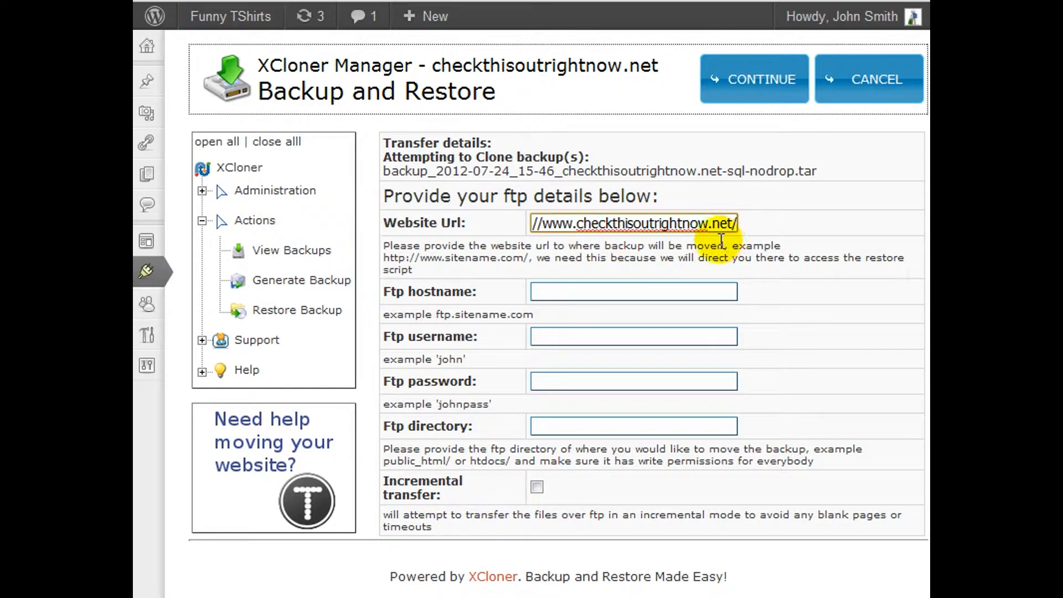
Set the FTP hostname to ftp.checkthisoutrightnow.net and the FTP username to check
left_click(604, 290)
type("ft")
left_click(627, 314)
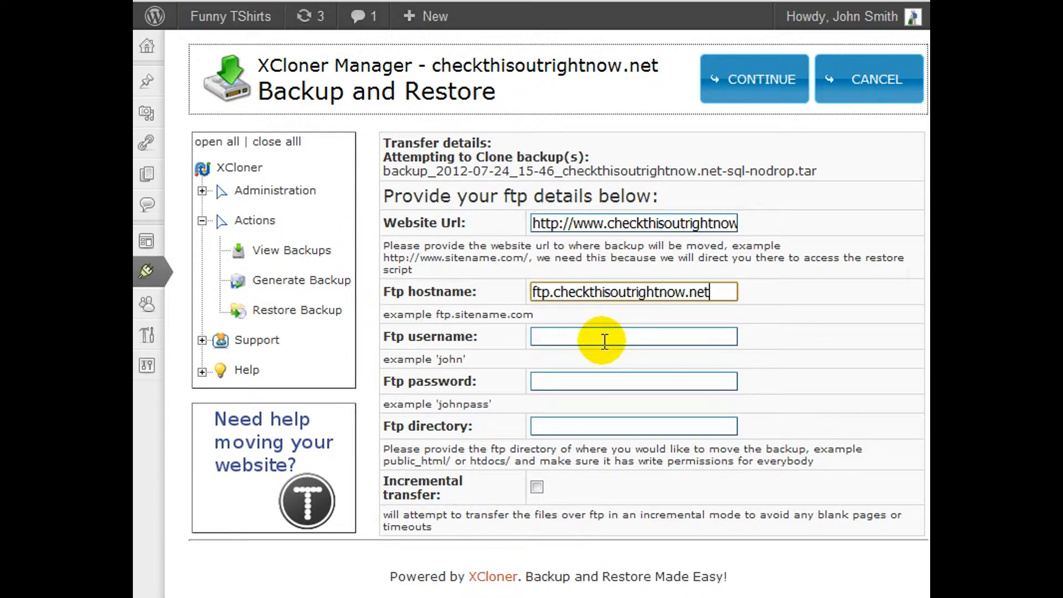
left_click(604, 341)
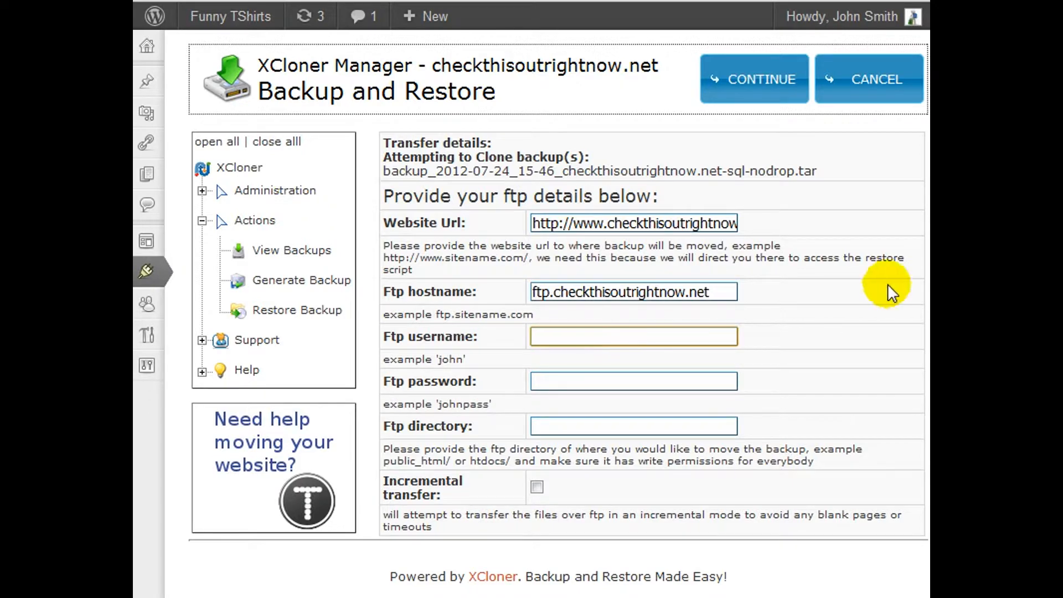
scroll(911, 285, "down", 2)
type("c")
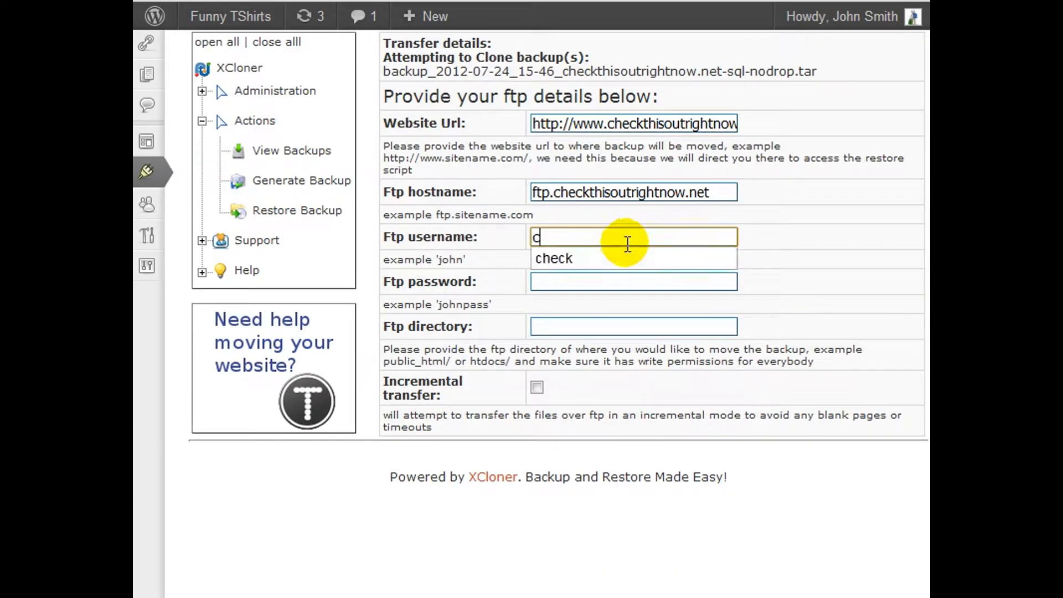
left_click(596, 258)
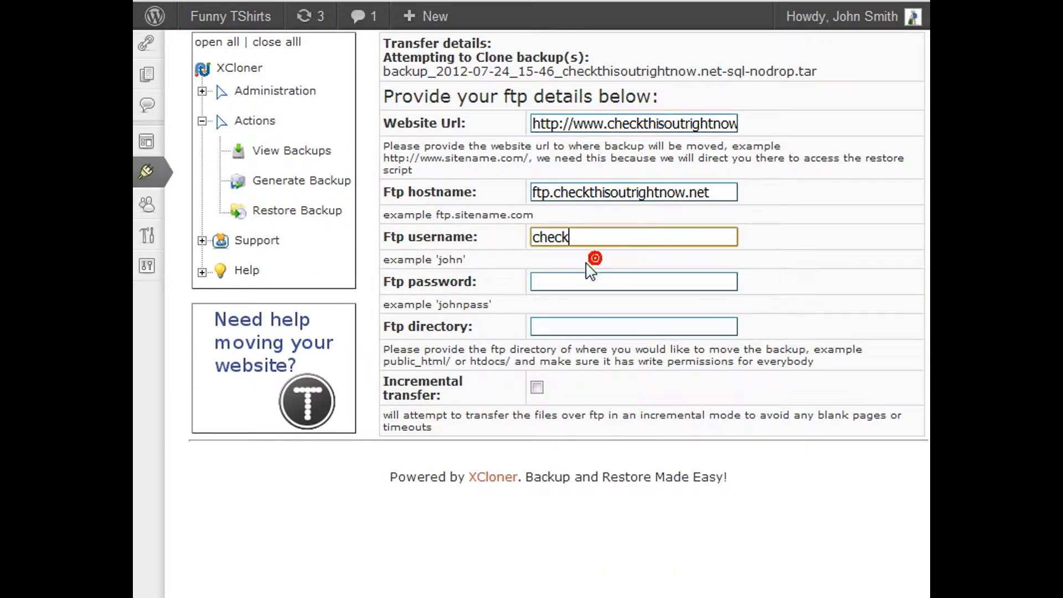
Set the FTP directory to public_html/ and enable incremental transfer
left_click(572, 323)
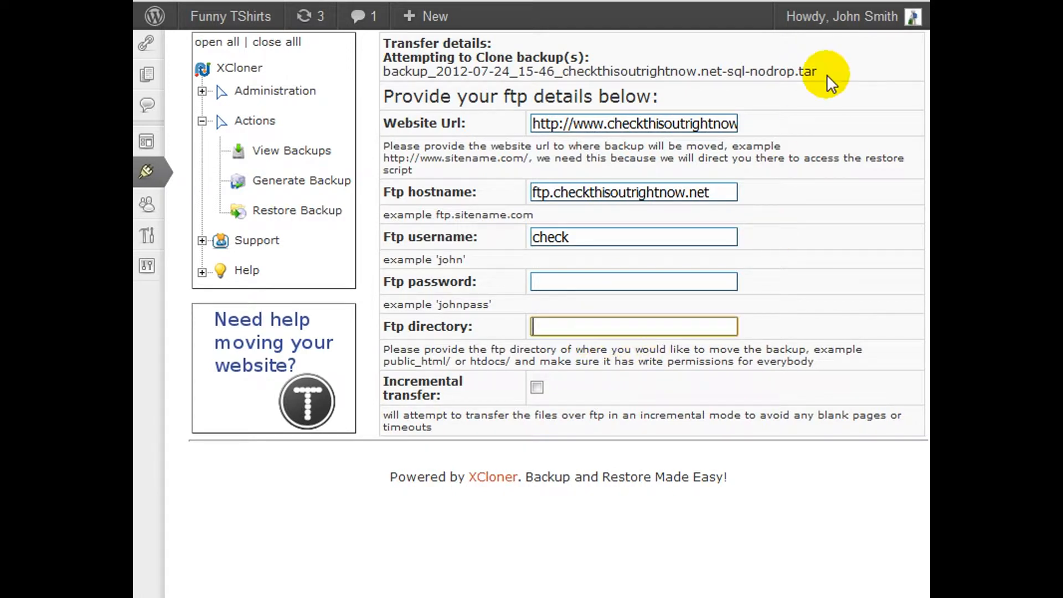
type("pu")
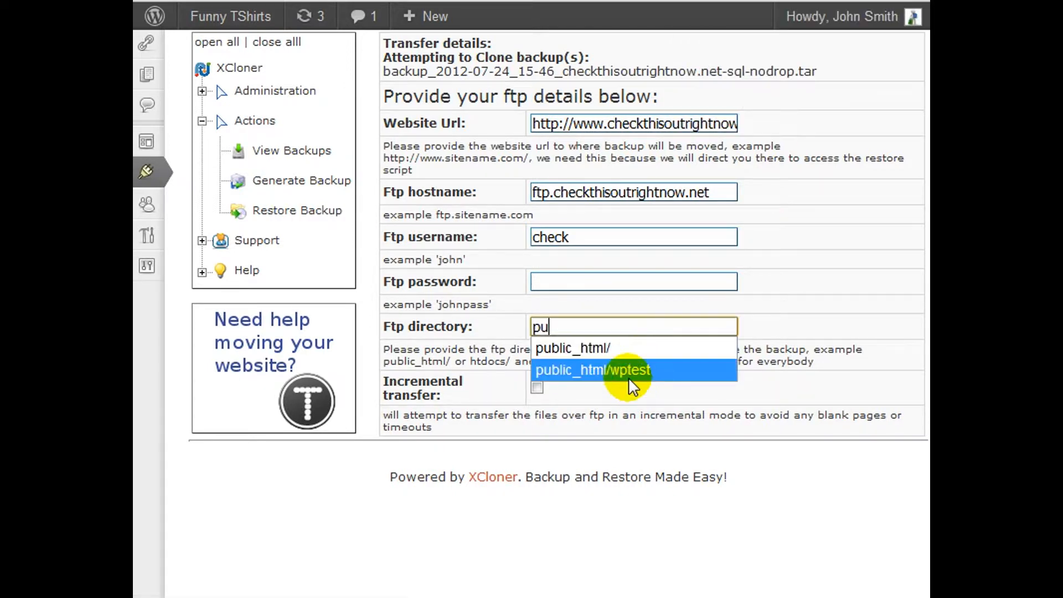
left_click(617, 347)
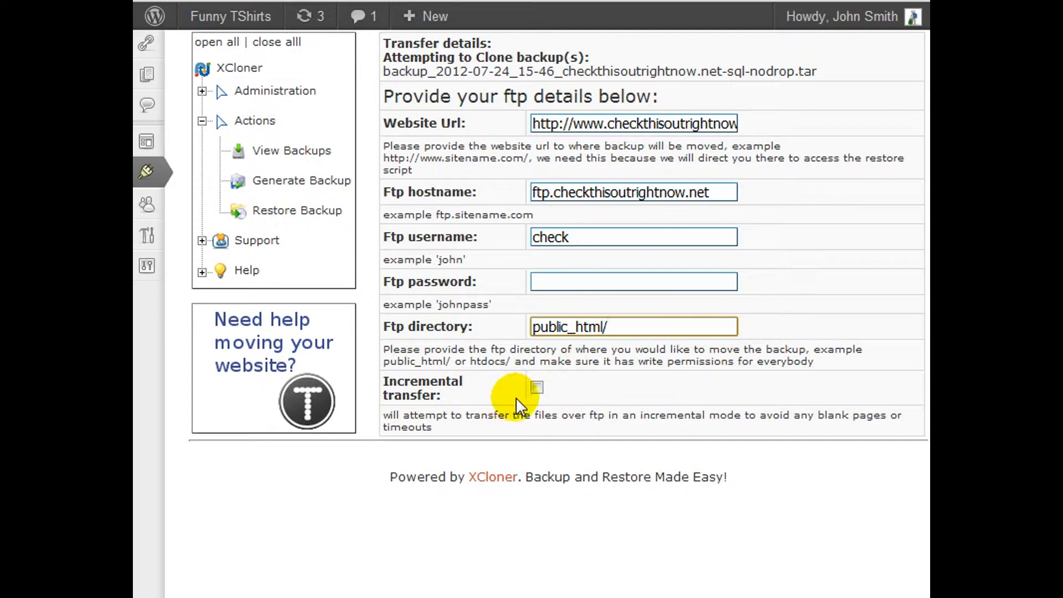
left_click(536, 387)
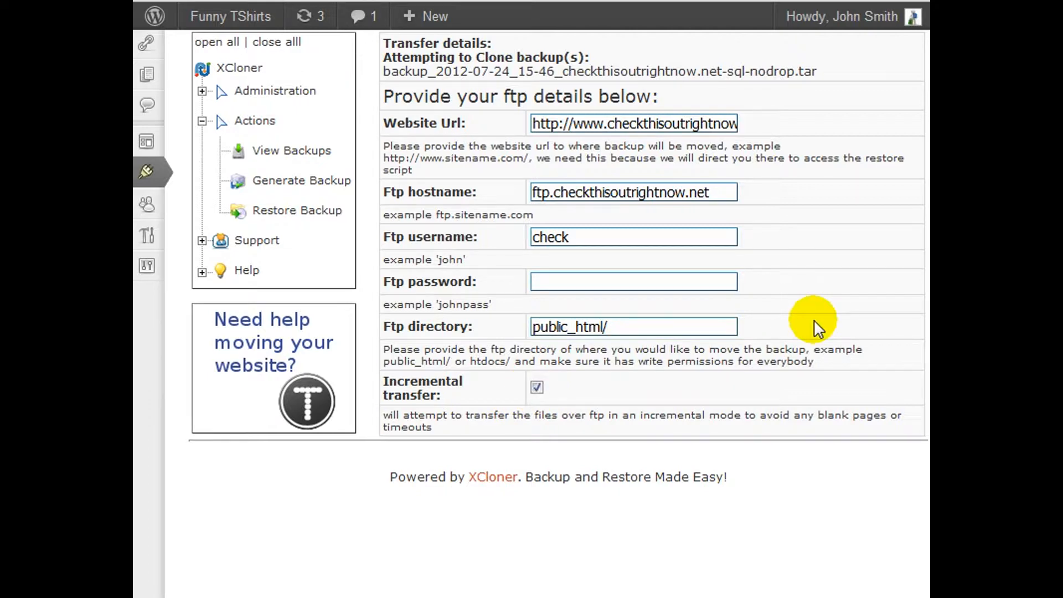
Submit the FTP details to transfer the backup, and continue to the clone process on the remote host
scroll(819, 329, "up", 2)
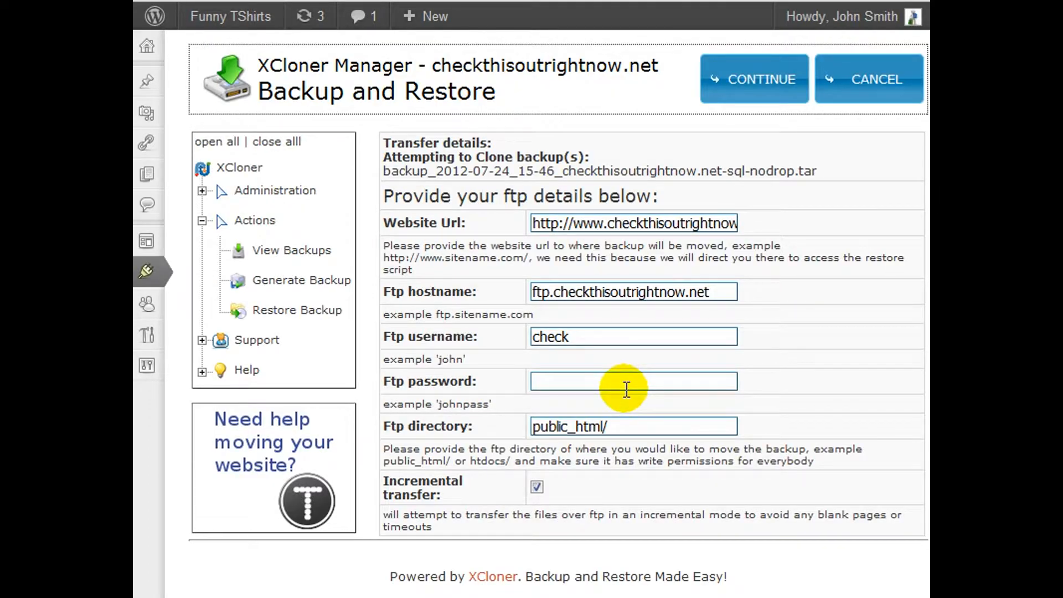
left_click(798, 92)
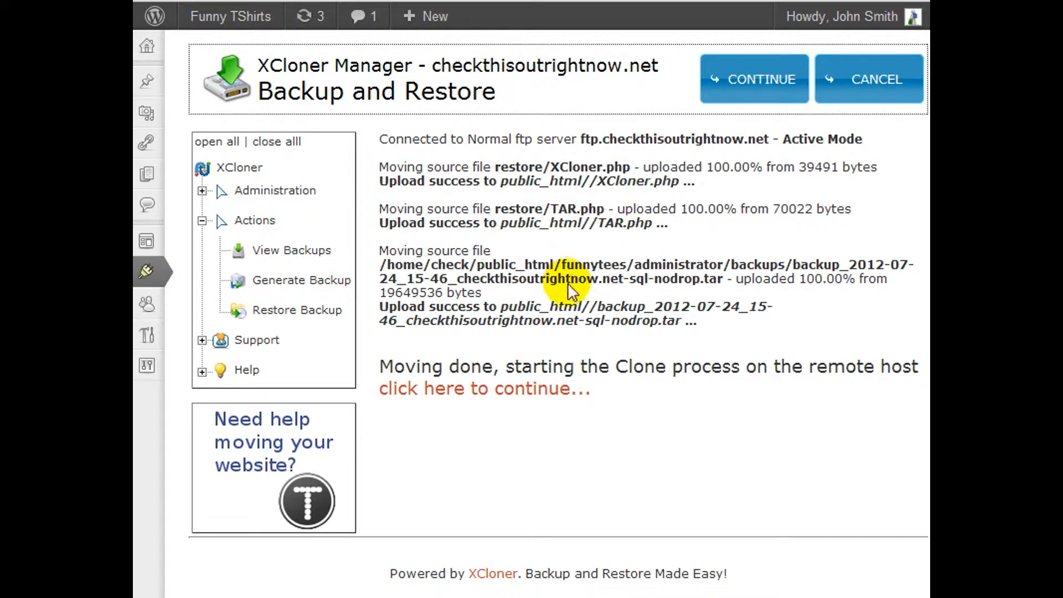
left_click(486, 391)
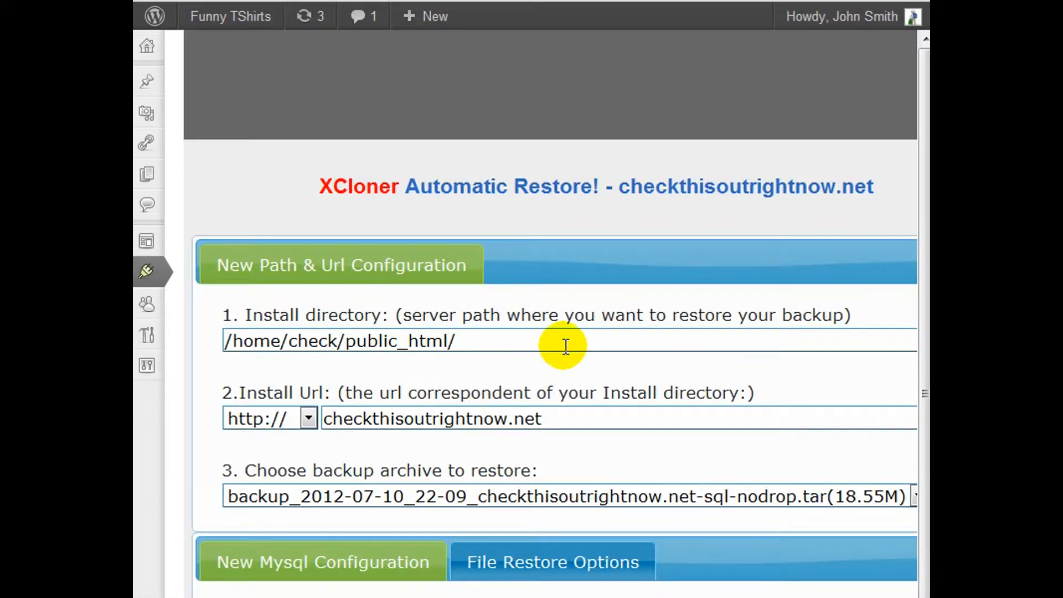
Set the install directory to /home/check/public_html/green/ and the install URL to checkthisoutrightnow.net/green/
left_click(564, 345)
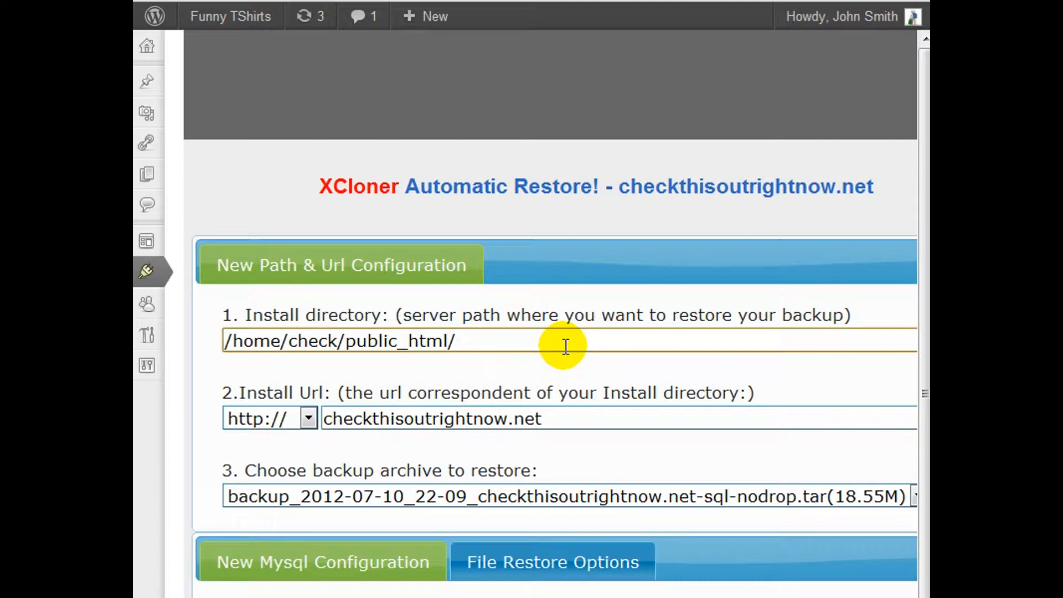
key("alt+Tab")
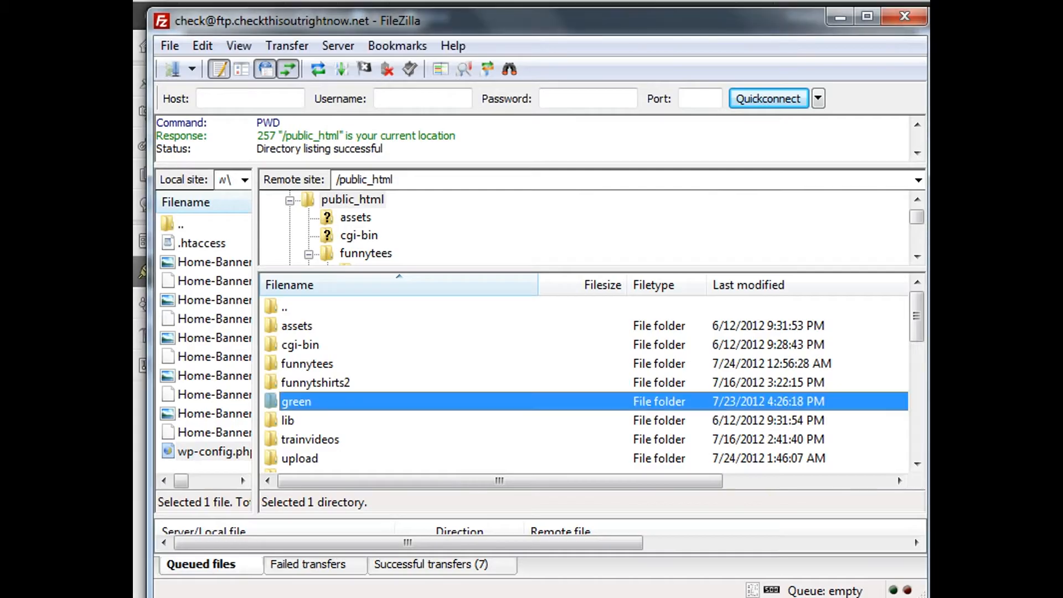
left_click(836, 21)
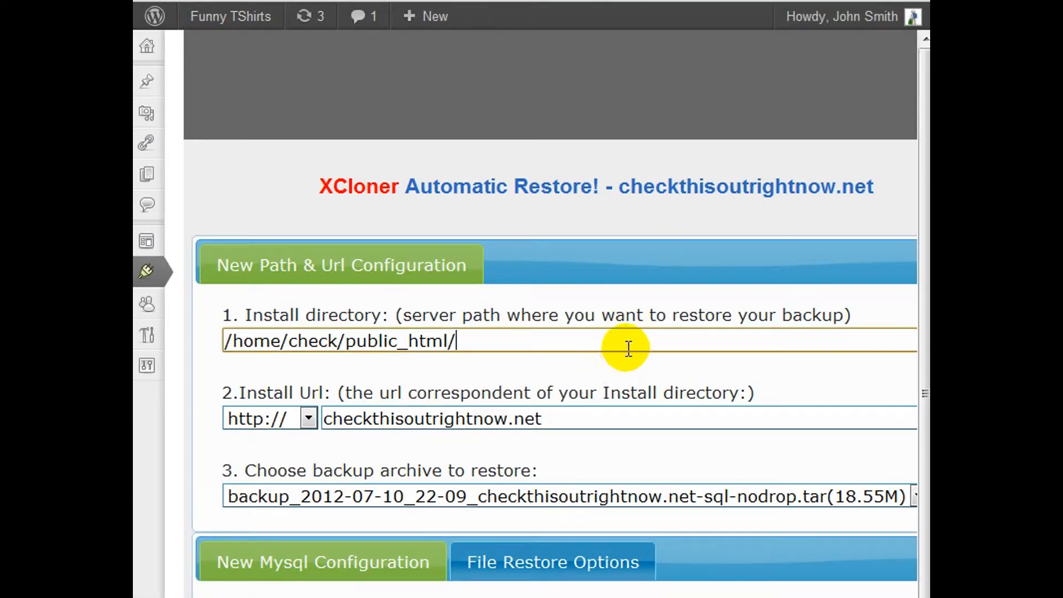
scroll(628, 348, "down", 2)
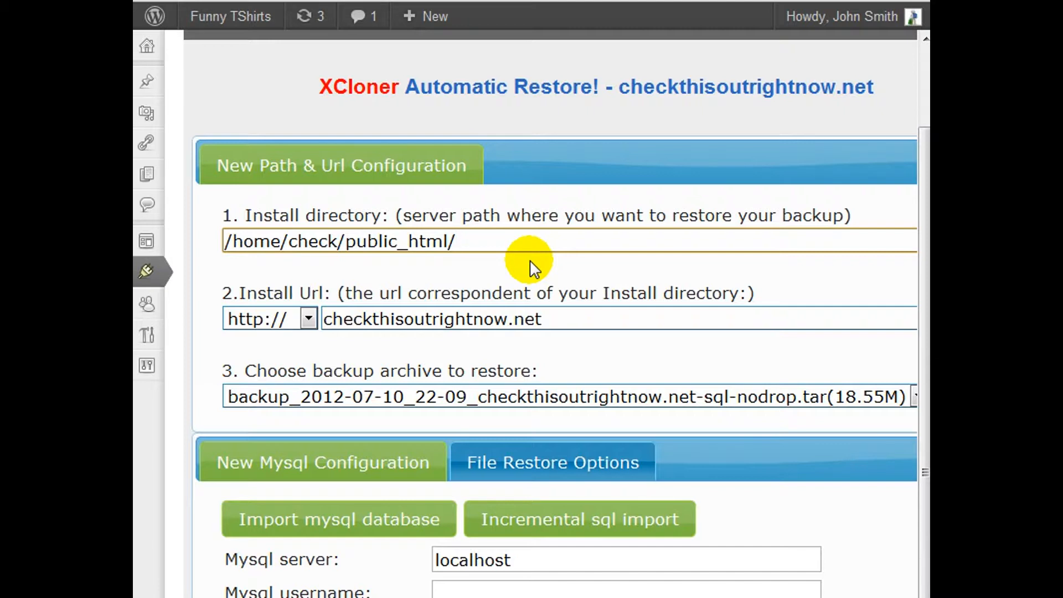
type("green/")
left_click(593, 312)
type("/gre")
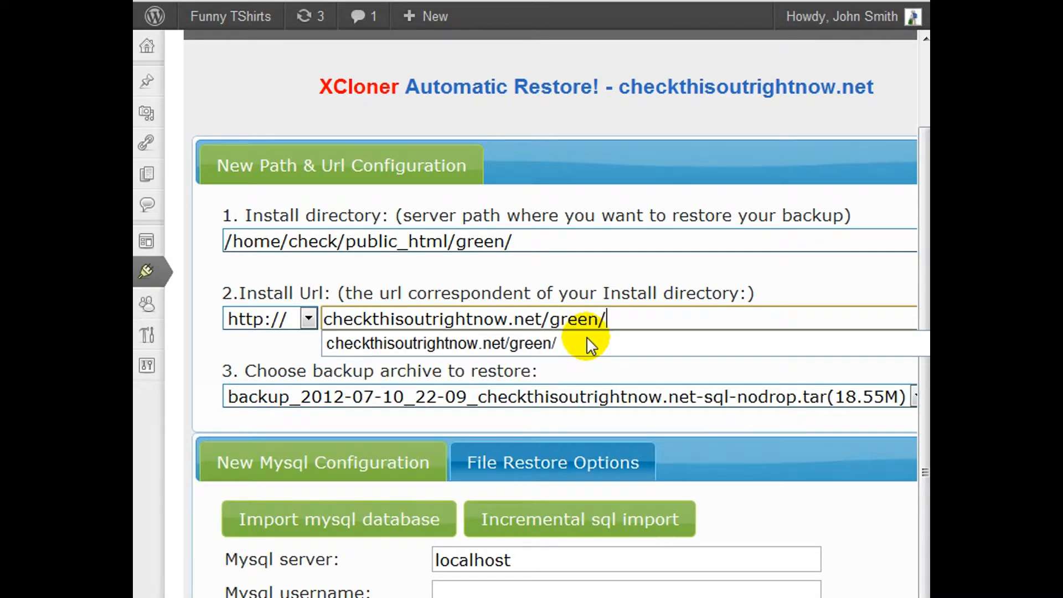
left_click(681, 282)
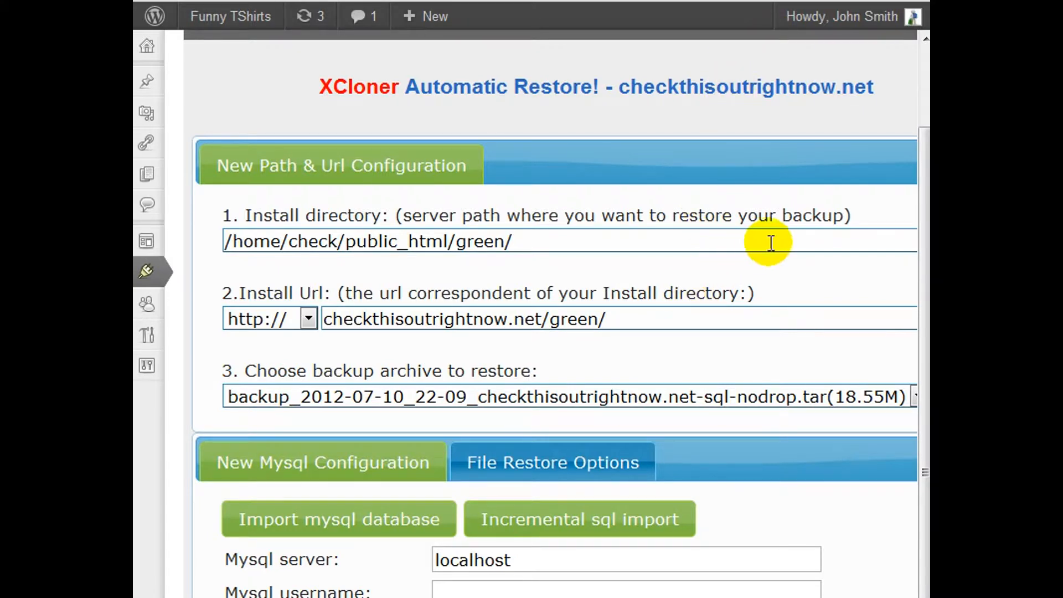
Choose backup_2012-07-10_22-09_checkthisoutrightnow.net-sql-nodrop.tar as the backup archive to restore
scroll(775, 234, "down", 3)
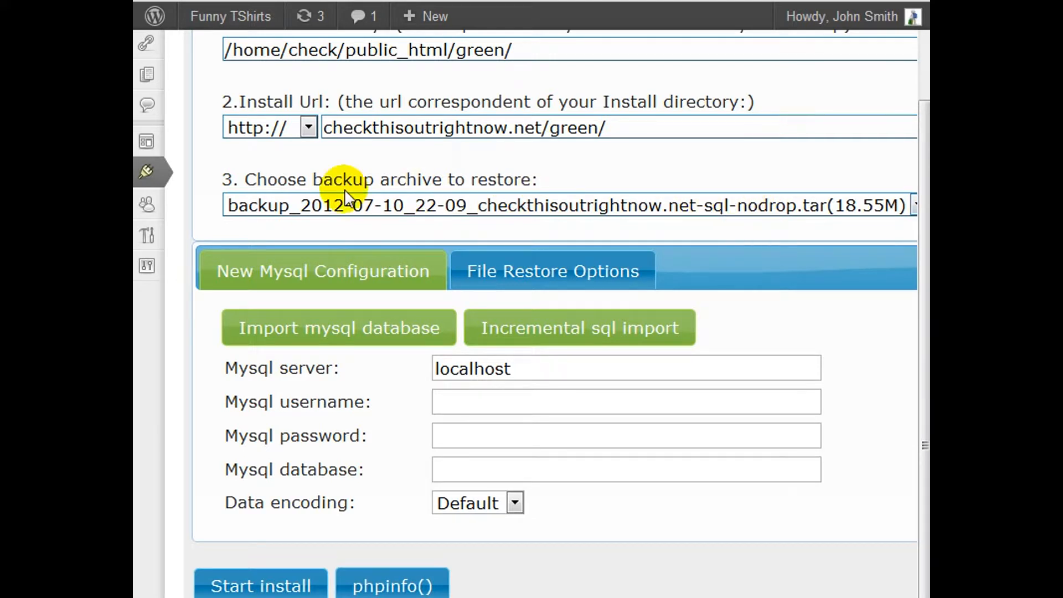
left_click(694, 205)
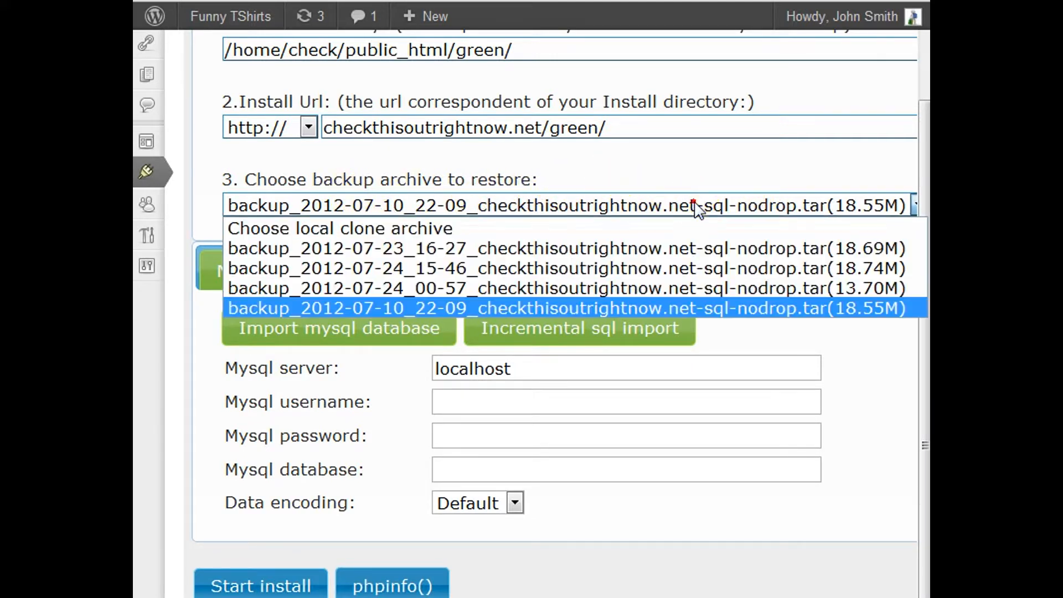
left_click(656, 307)
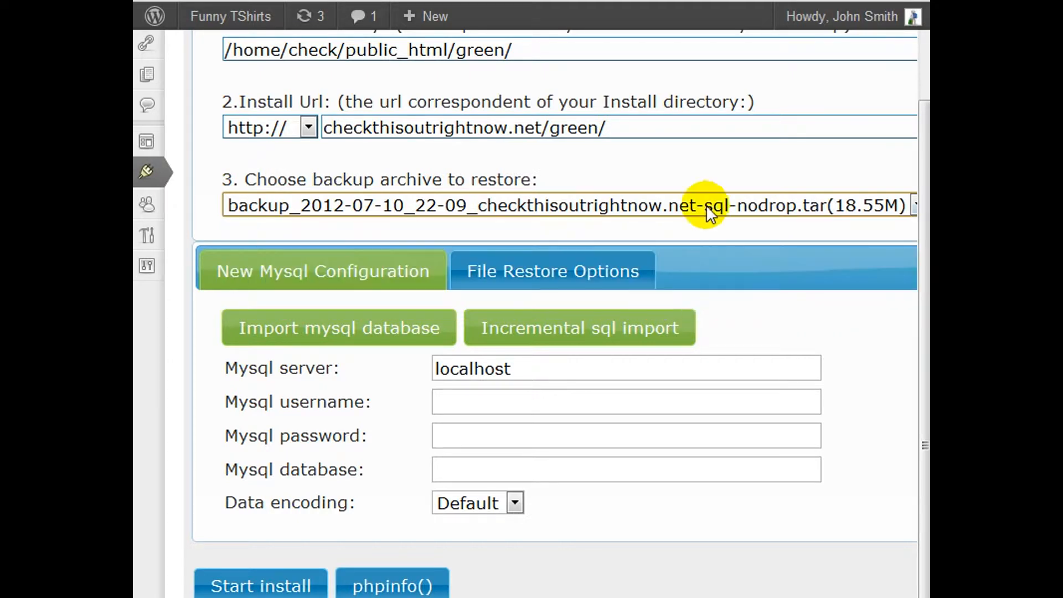
Set both the MySQL username and the MySQL database to check_restore in the new MySQL configuration
scroll(701, 205, "down", 2)
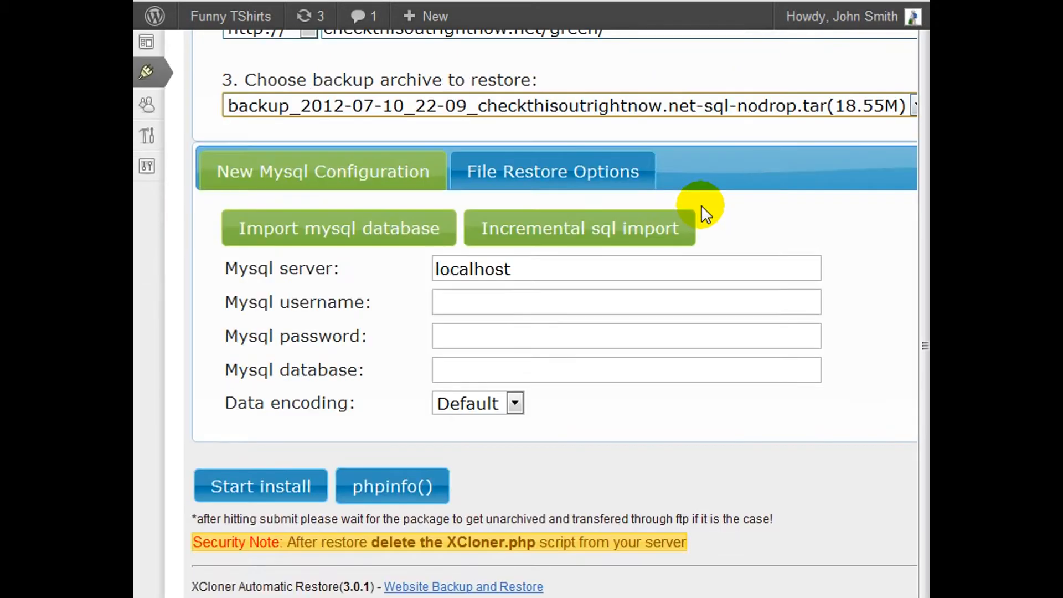
left_click(586, 269)
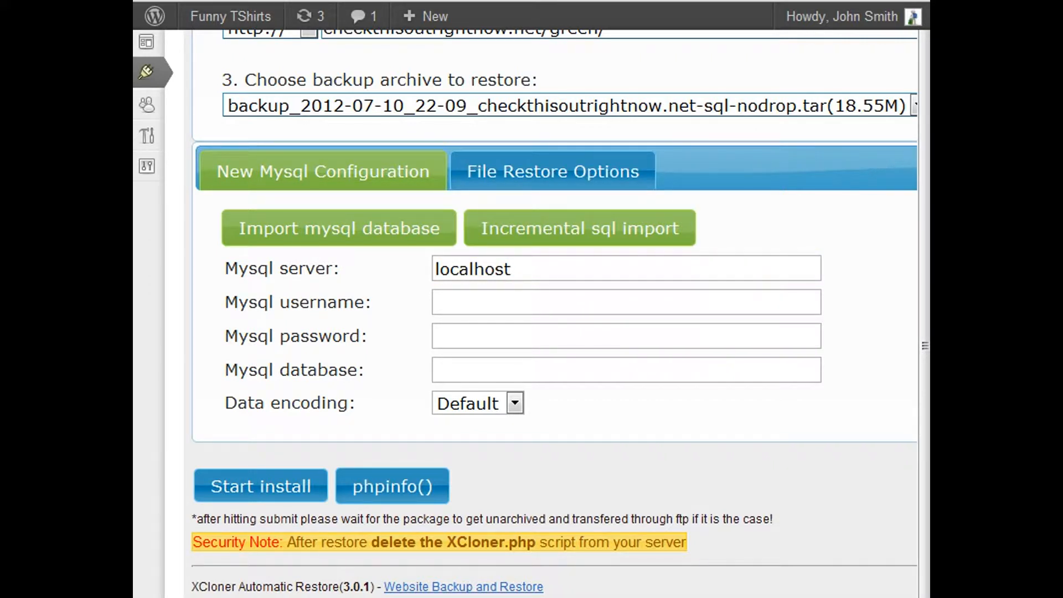
left_click(485, 302)
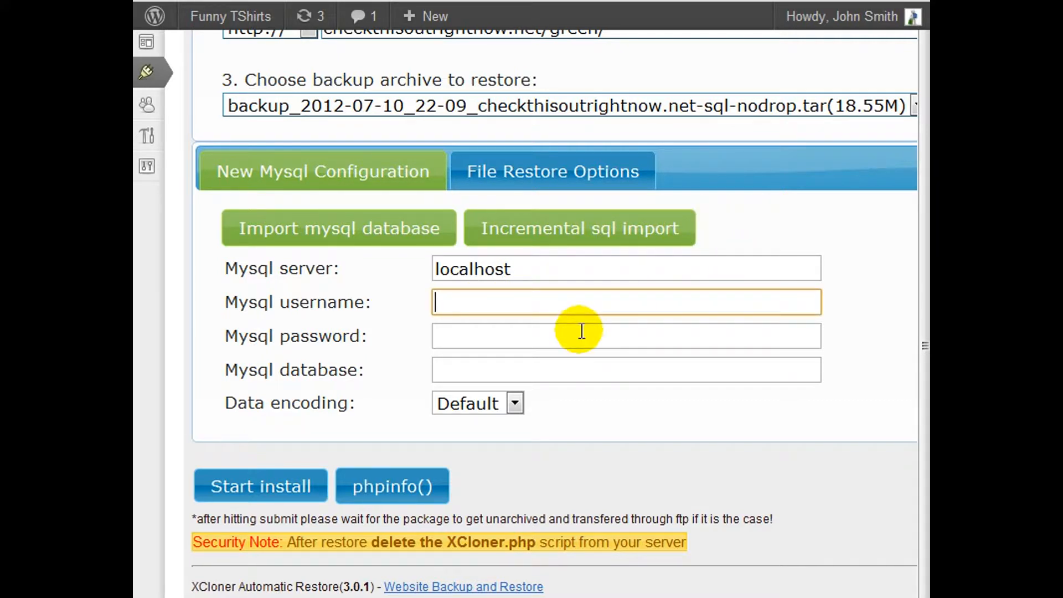
type("check_restore")
left_click(482, 367)
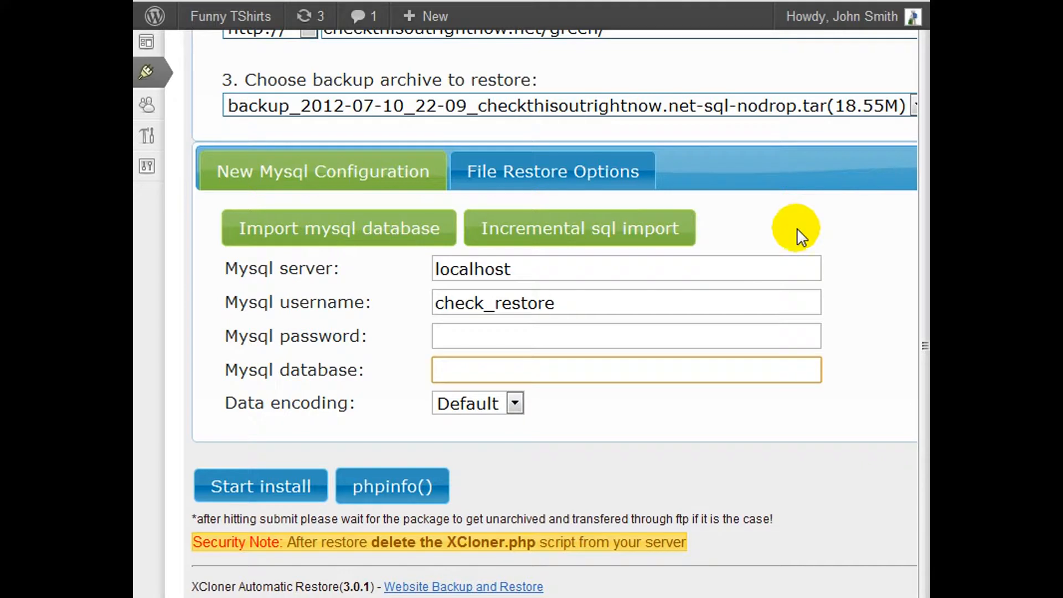
type("check_restore")
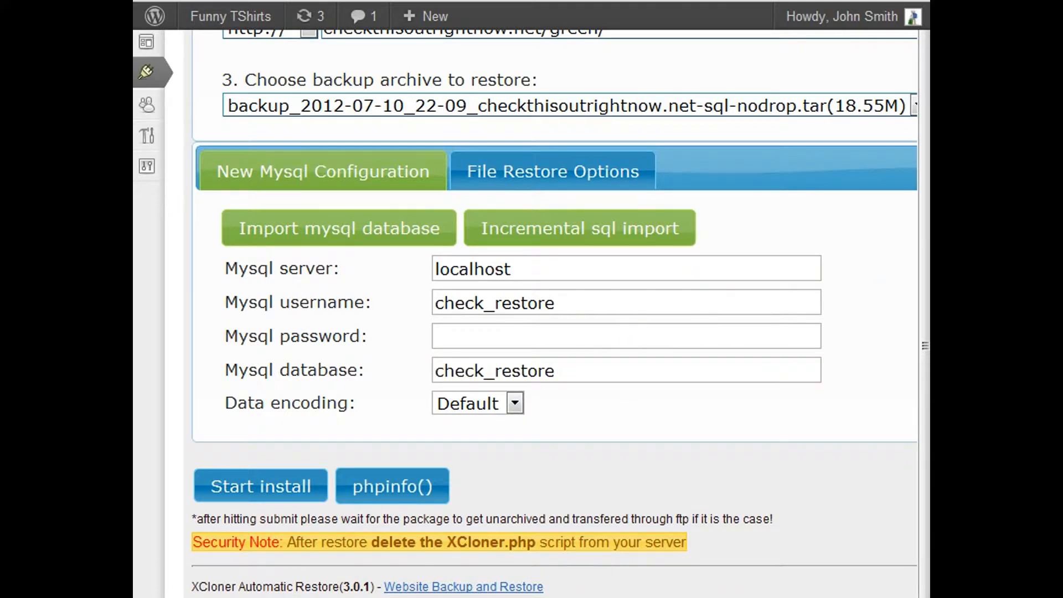
Enter the database user's password in the MySQL password field
left_click(554, 304)
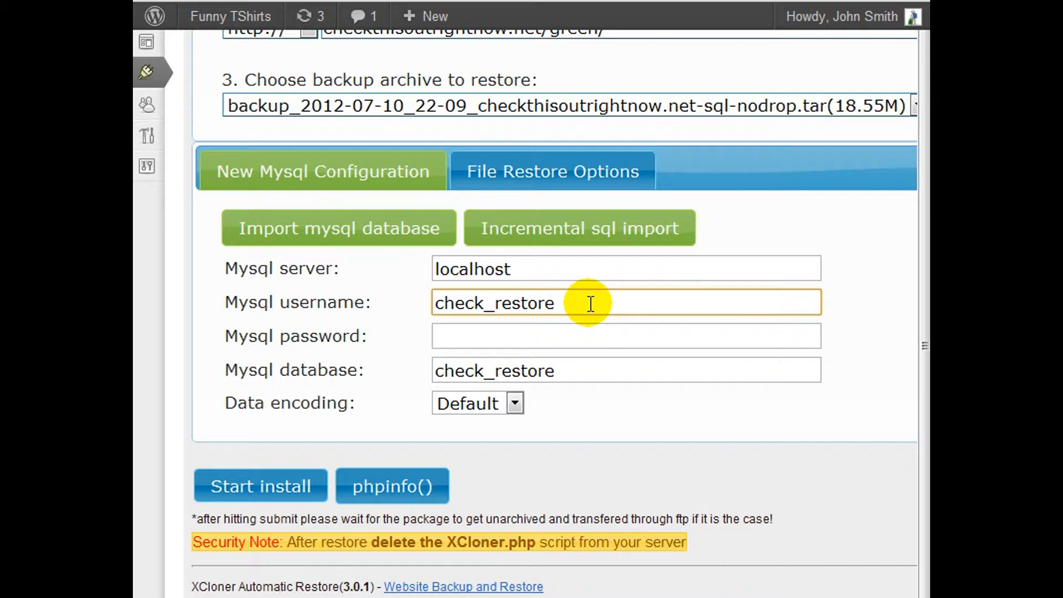
left_click(594, 329)
type("restore")
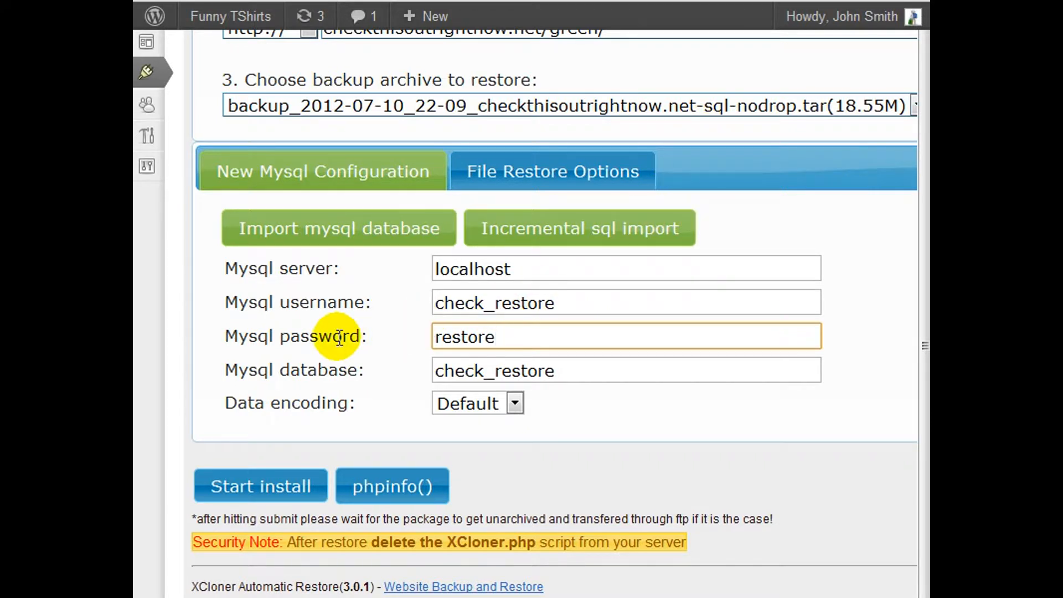
Review the file restore options and return to the new MySQL configuration
left_click(587, 201)
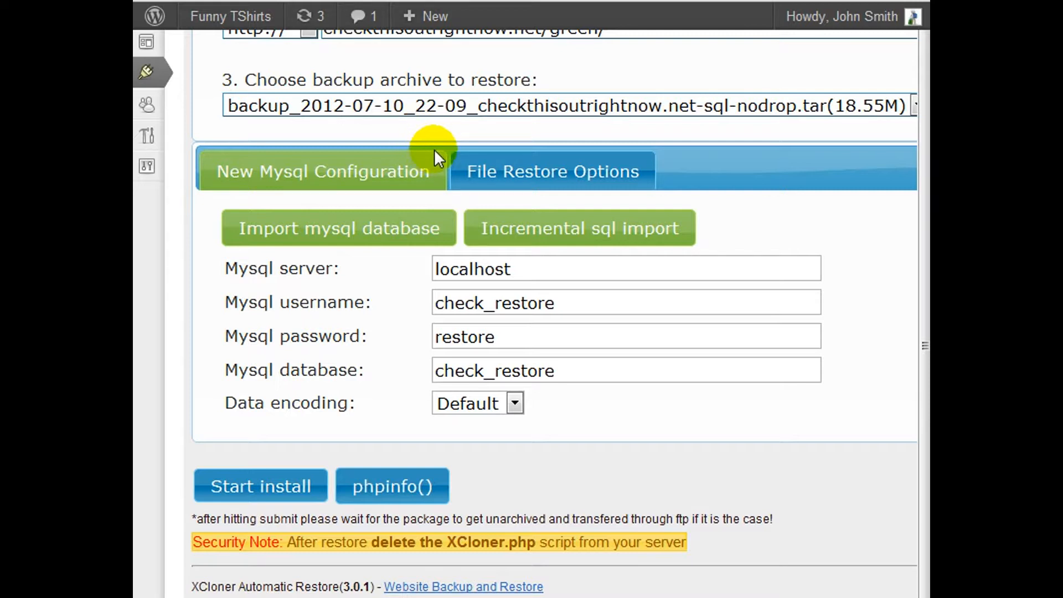
left_click(590, 186)
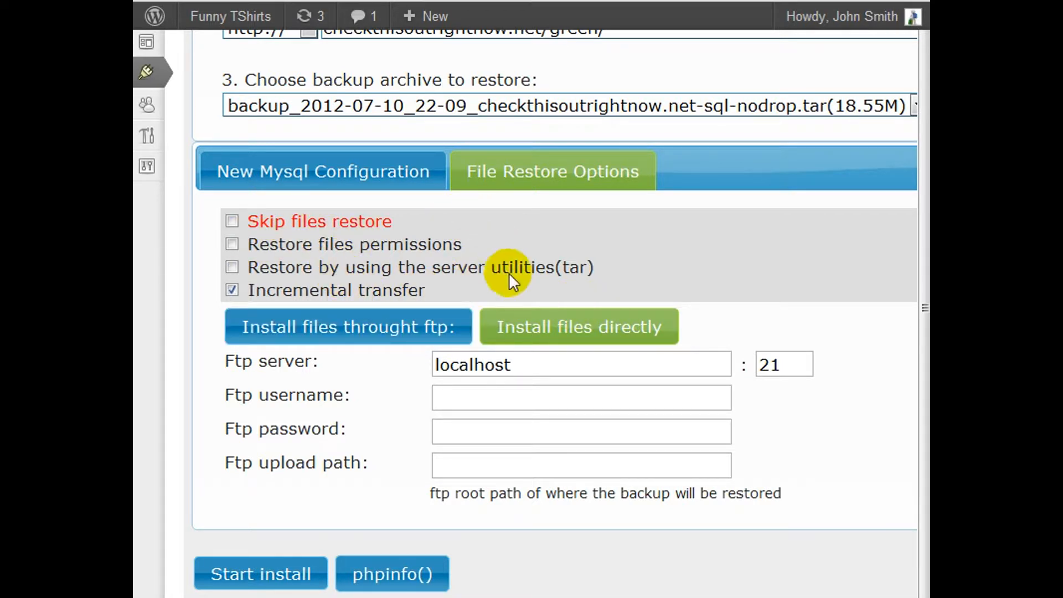
left_click(429, 186)
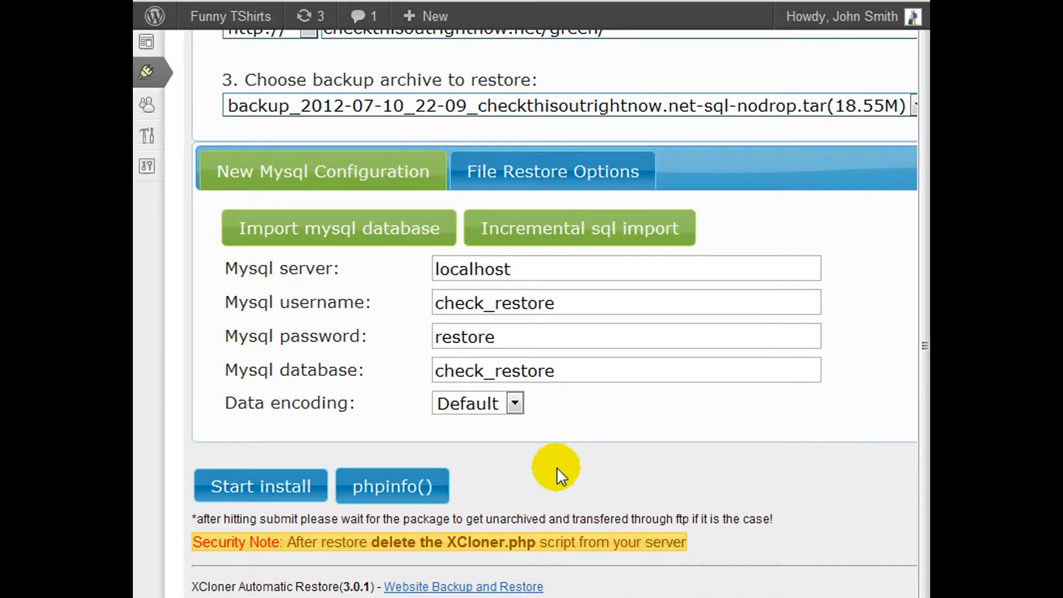
Start the install to copy the files, and continue with the database import
left_click(255, 490)
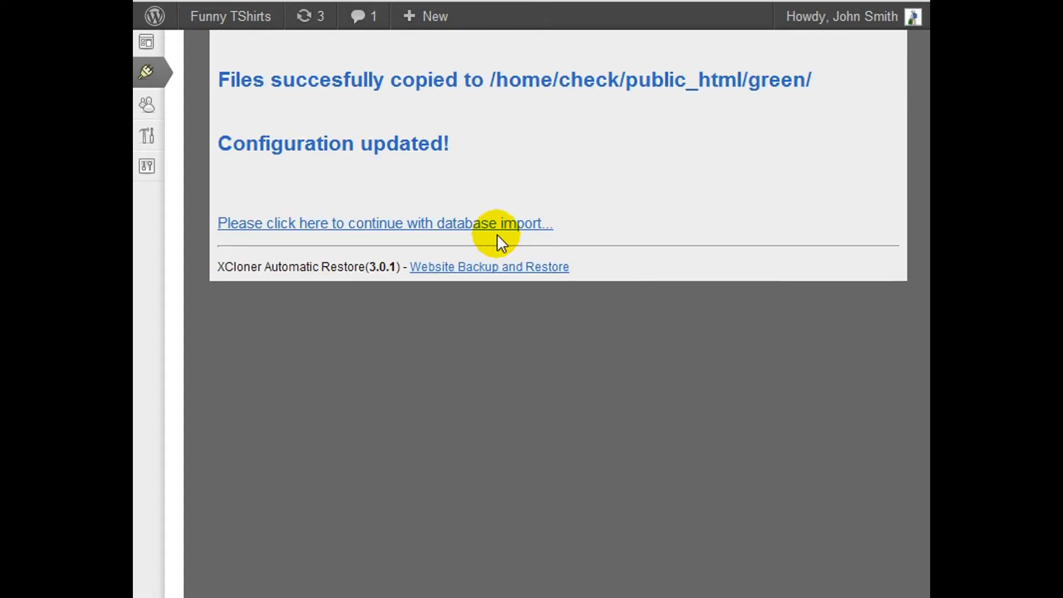
scroll(631, 241, "up", 4)
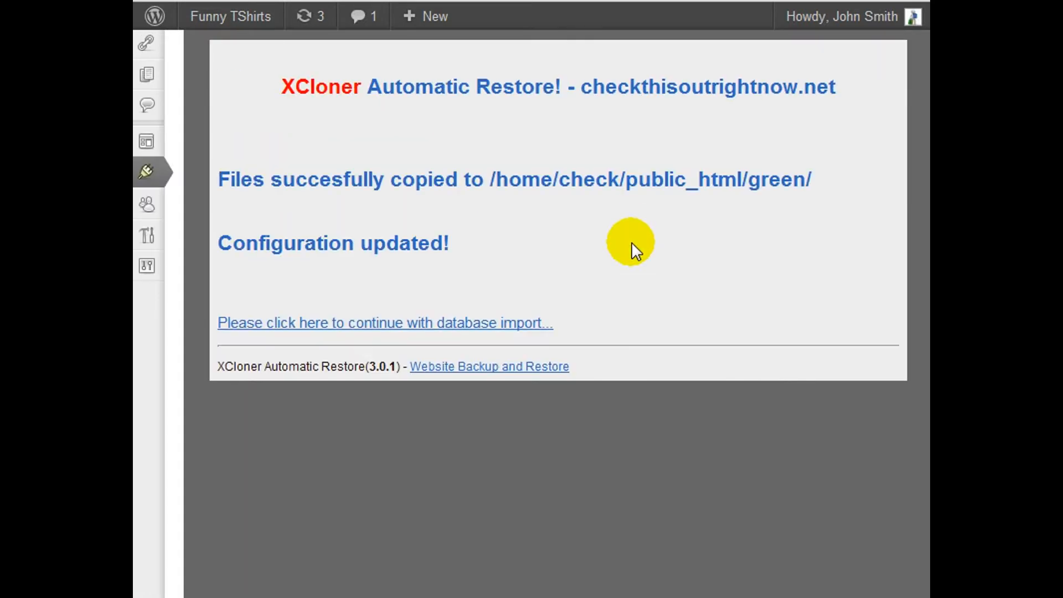
scroll(632, 242, "down", 2)
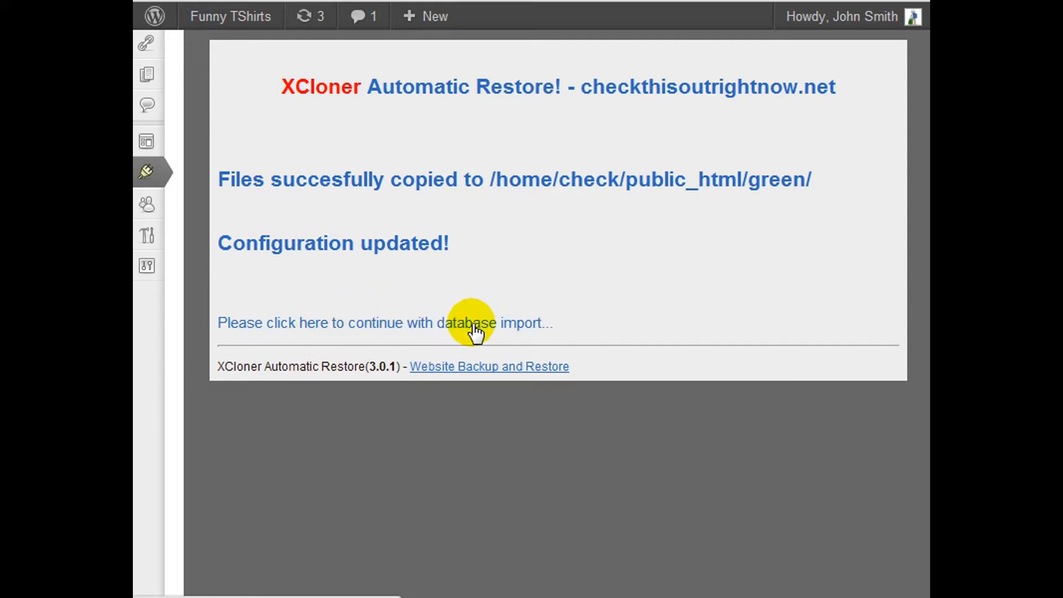
left_click(521, 329)
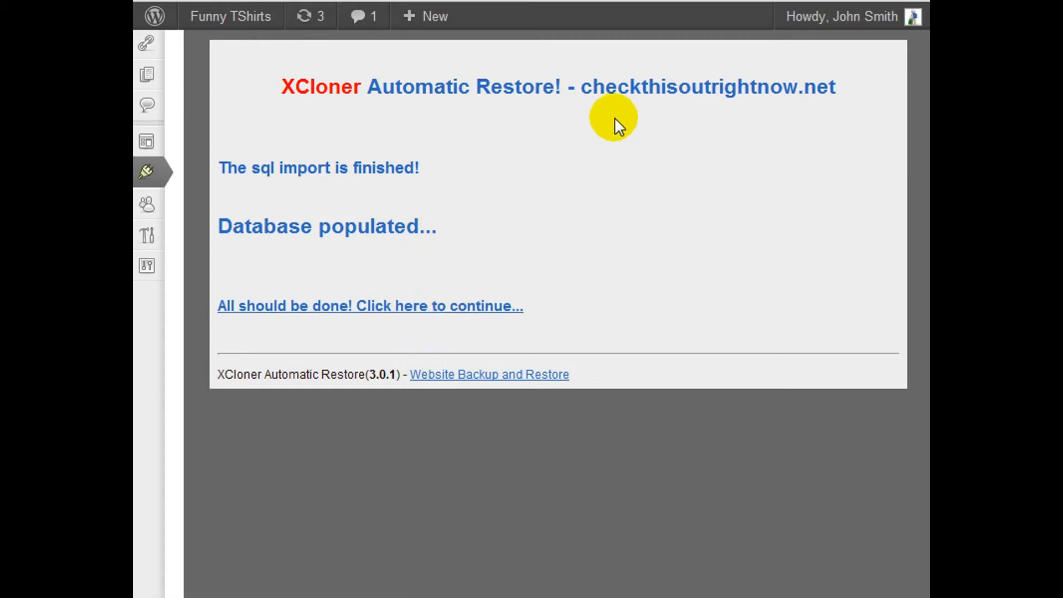
Continue from the finished import to the restored Funny TShirts site and look through its home page
scroll(601, 200, "up", 2)
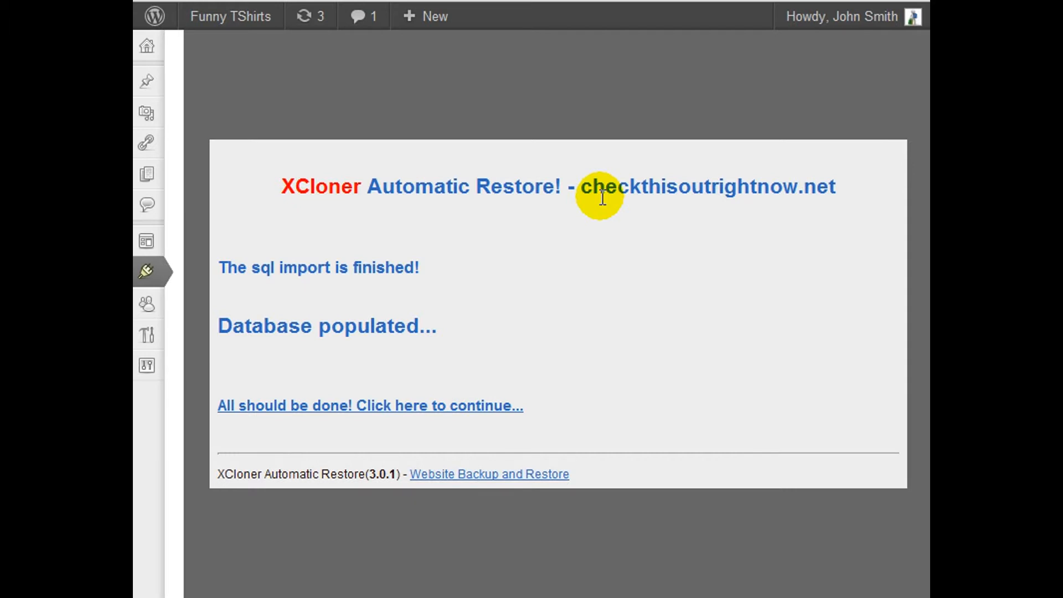
scroll(604, 197, "down", 2)
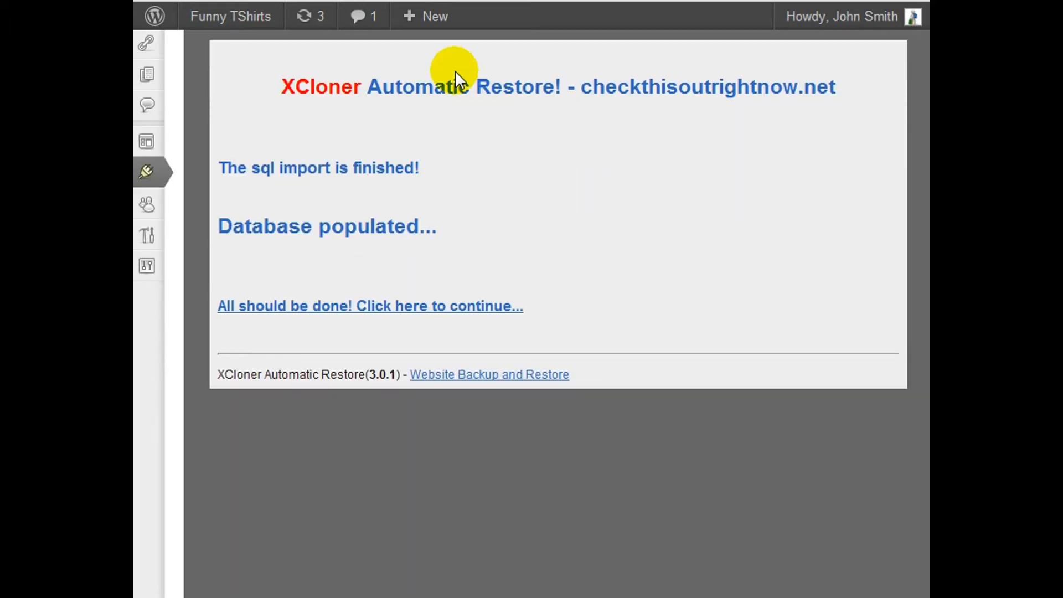
left_click(315, 89)
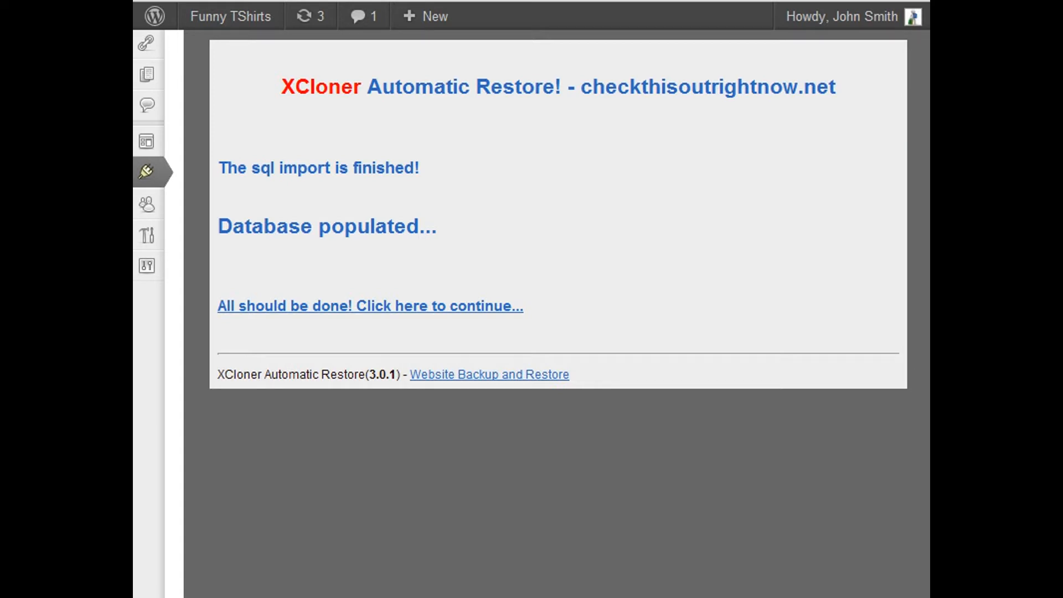
left_click(486, 306)
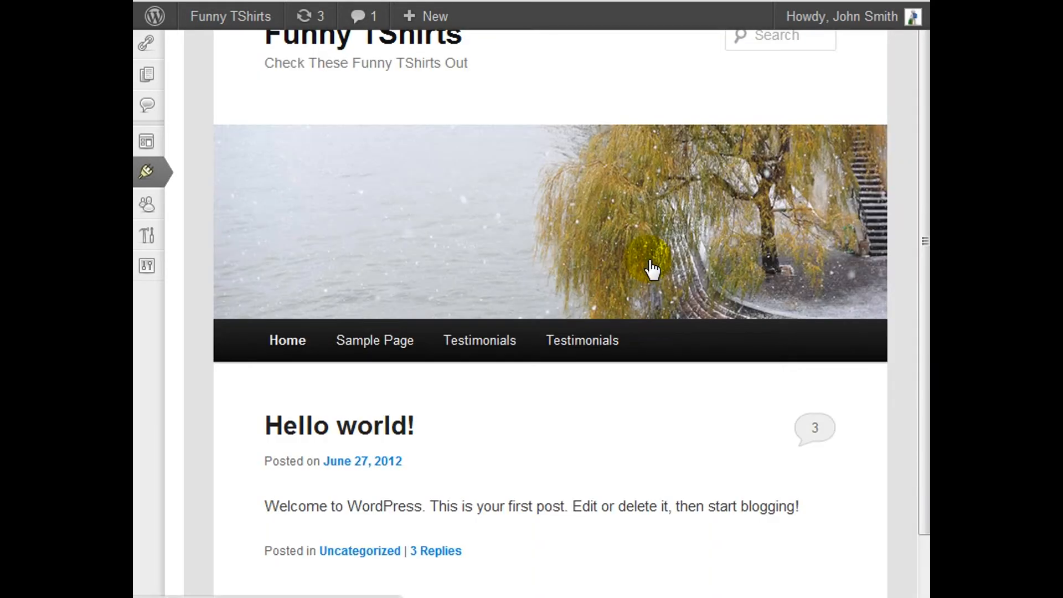
scroll(651, 269, "down", 3)
scroll(610, 293, "down", 2)
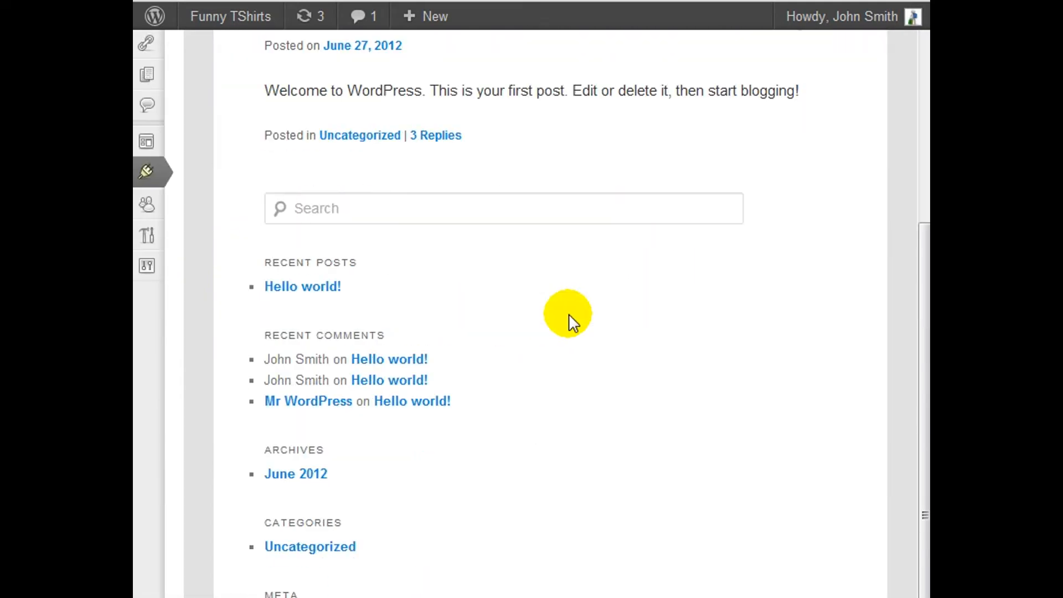
scroll(569, 314, "up", 3)
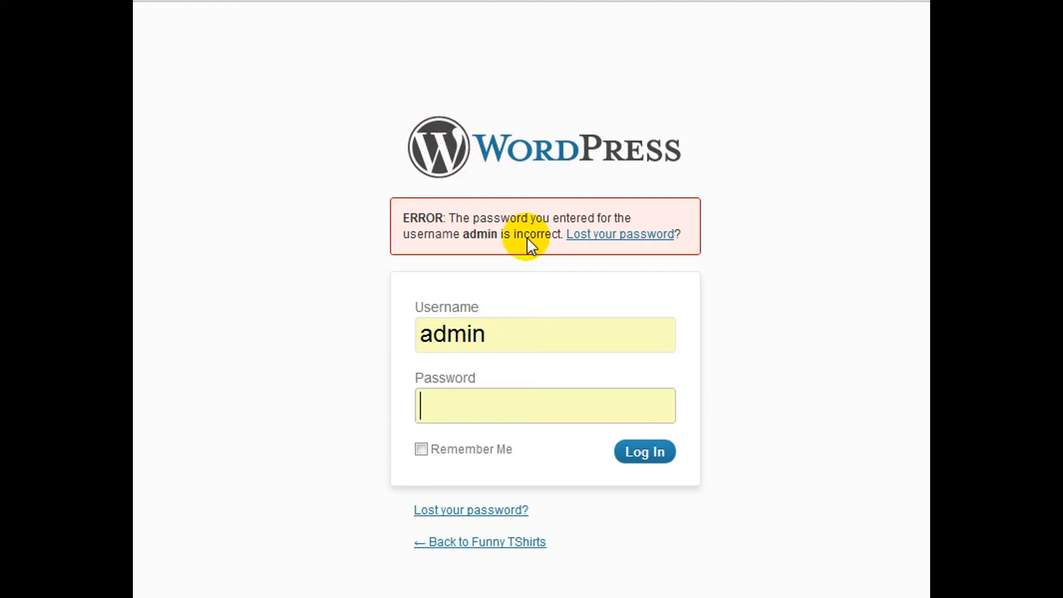
Place the cursor in the password field of the WordPress login form for the admin user
left_click(531, 413)
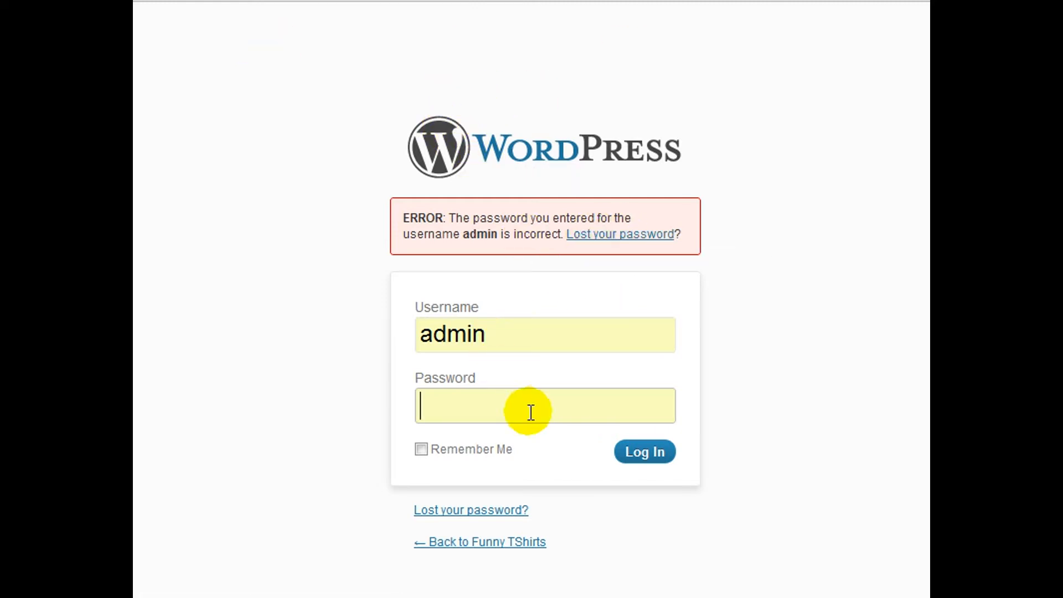
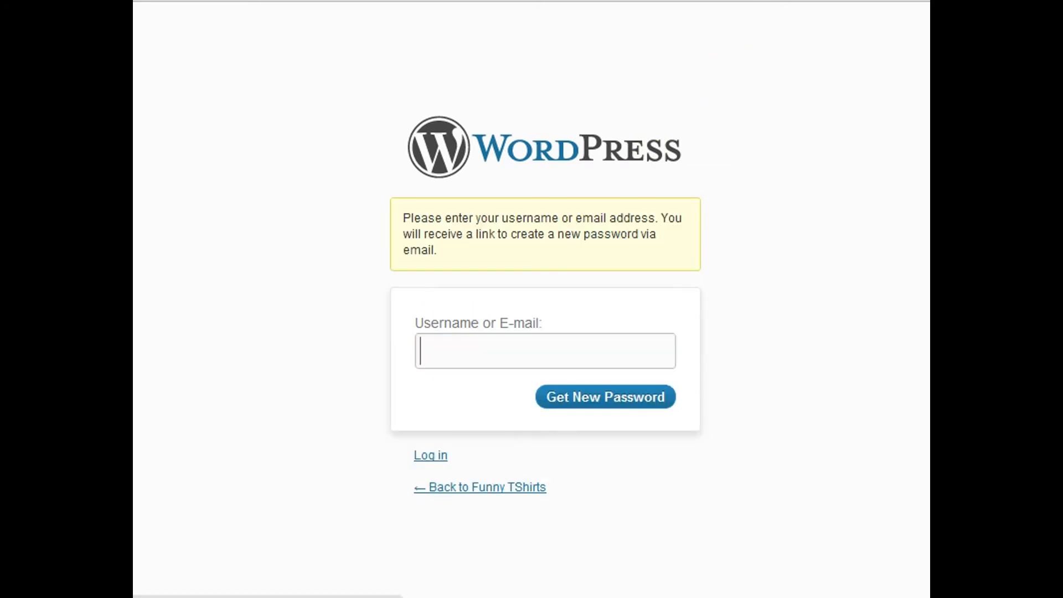
Enter the account's e-mail address in the lost password form and request a new WordPress password
type("s")
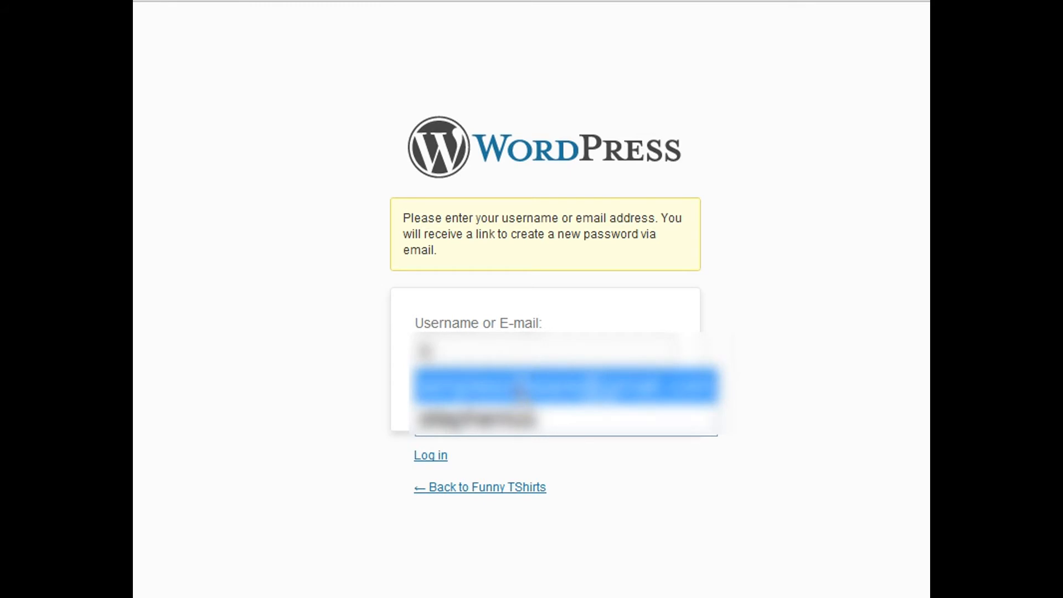
left_click(525, 381)
left_click(592, 398)
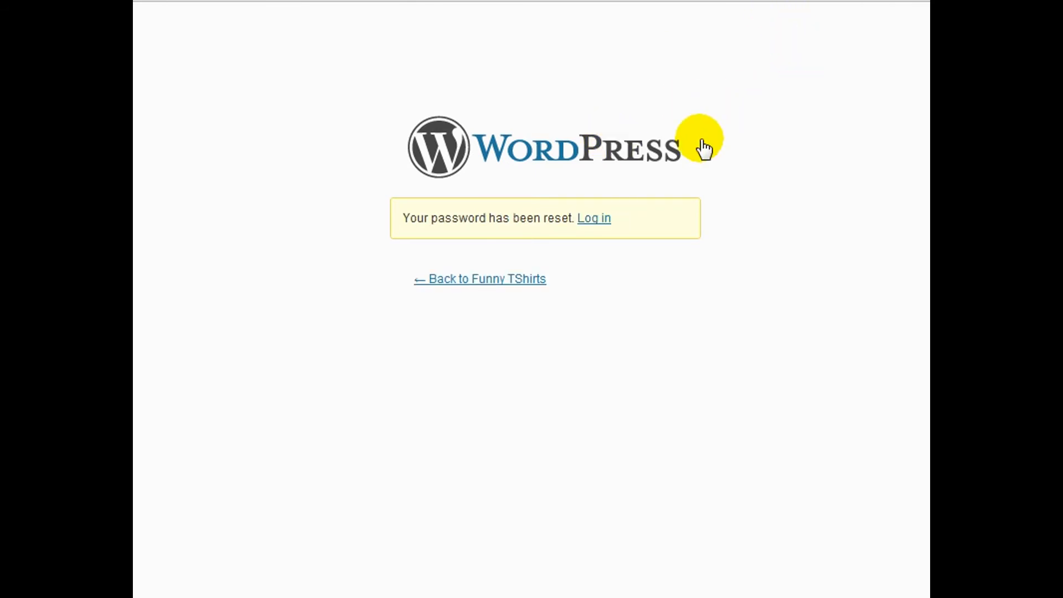
Return to the login form from the password reset confirmation and log in as green2 with the account password
left_click(591, 218)
left_click(592, 219)
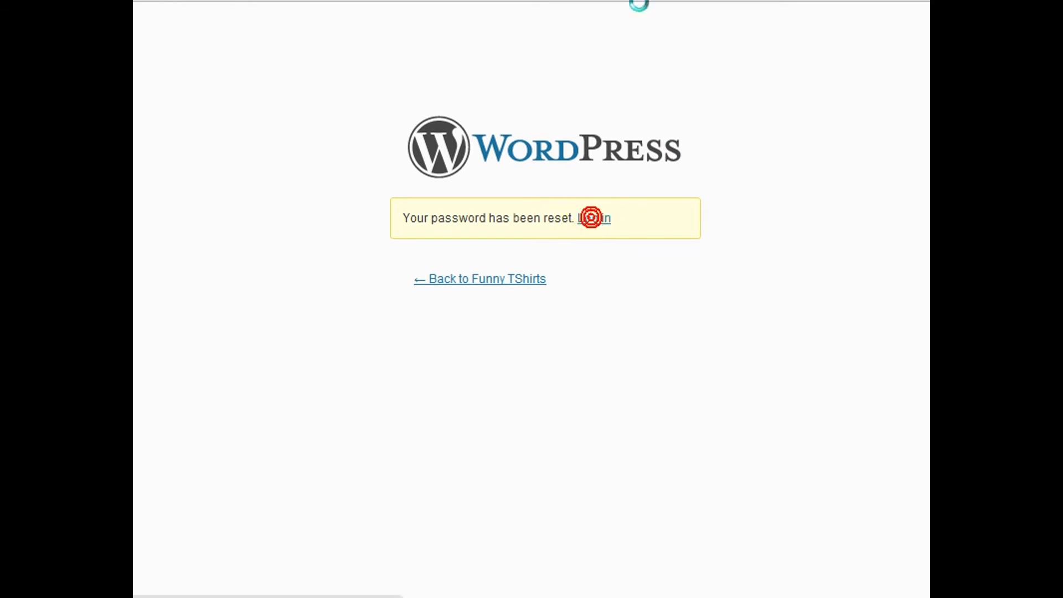
type("green2")
left_click(631, 331)
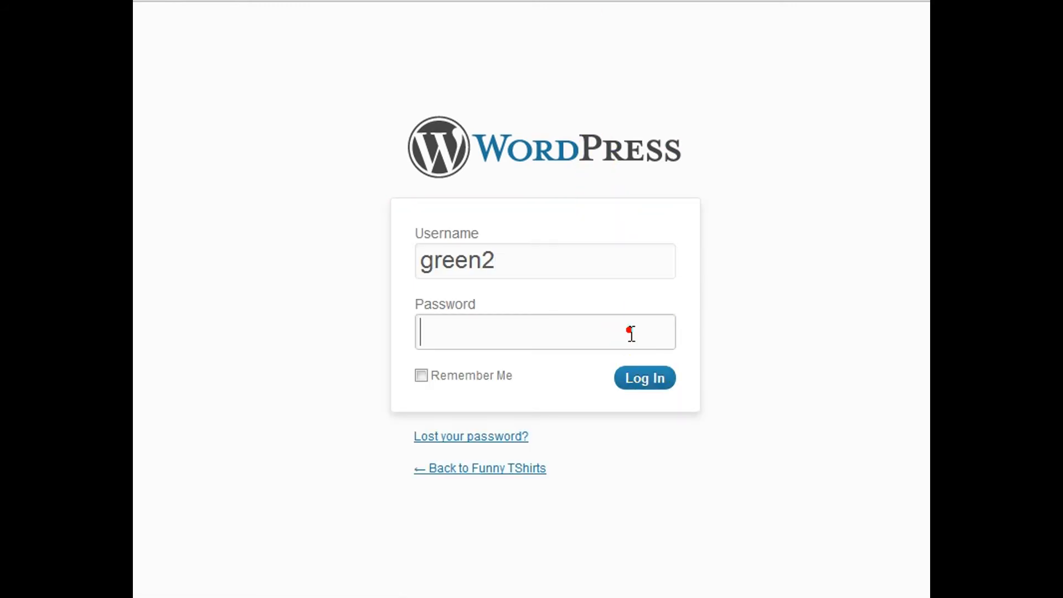
left_click(643, 380)
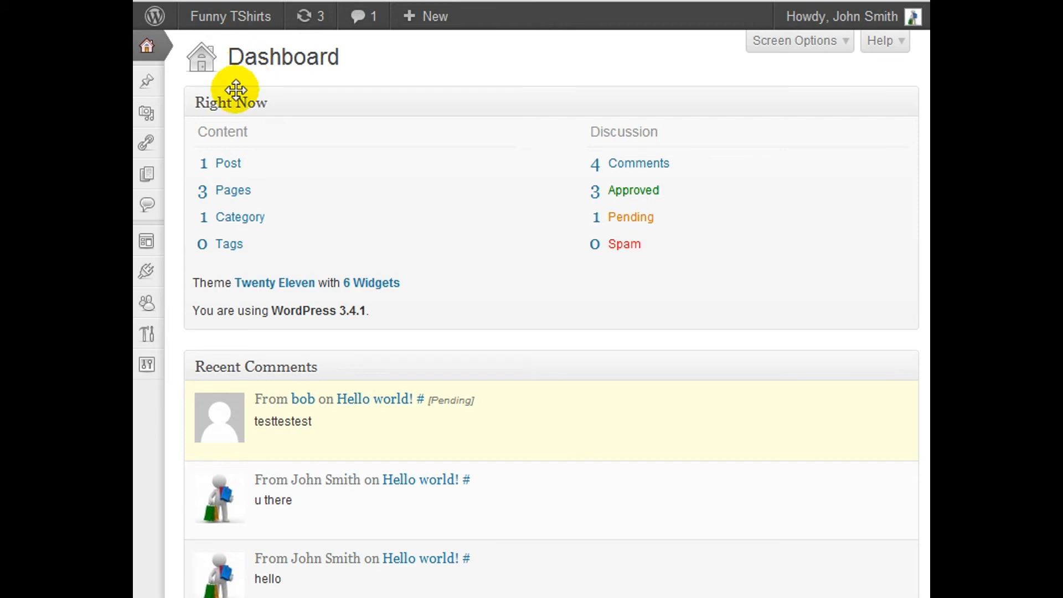
Open the XCloner plugin from the WordPress dashboard and examine the database connection error
mouse_move(150, 280)
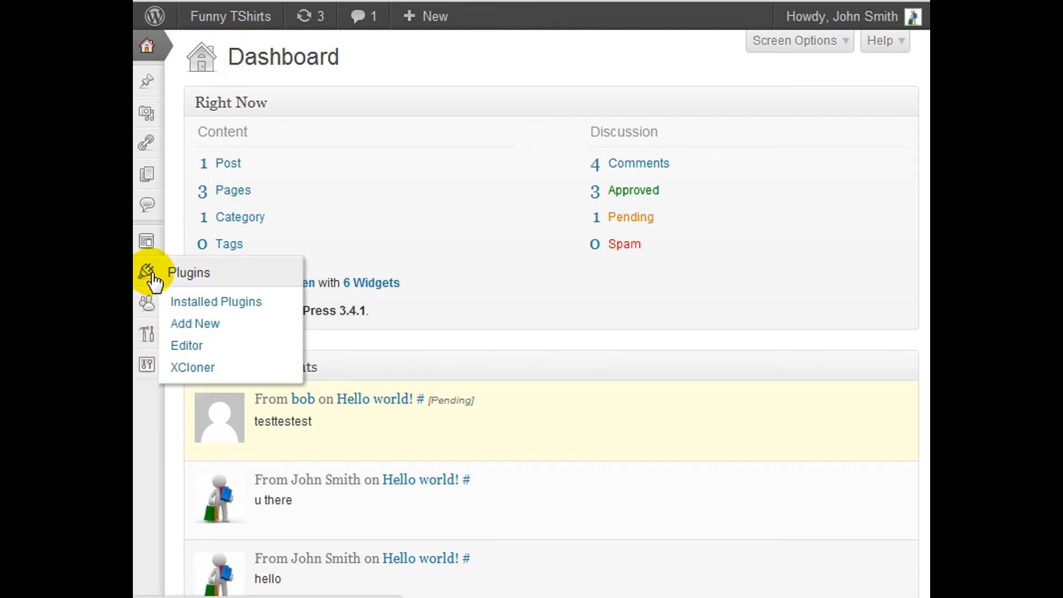
left_click(205, 367)
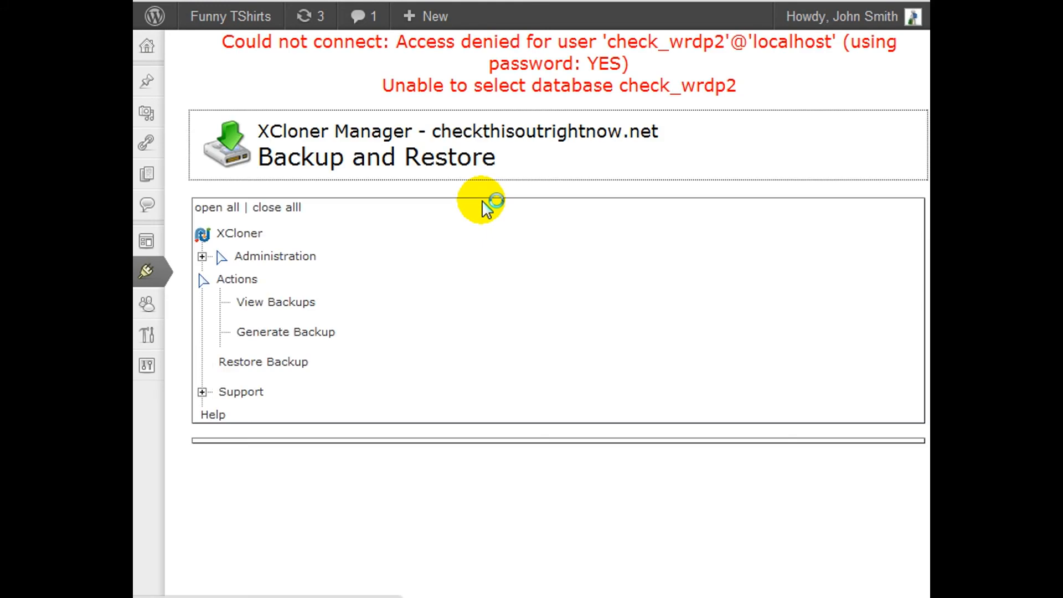
left_click_drag(376, 39, 757, 81)
left_click(757, 89)
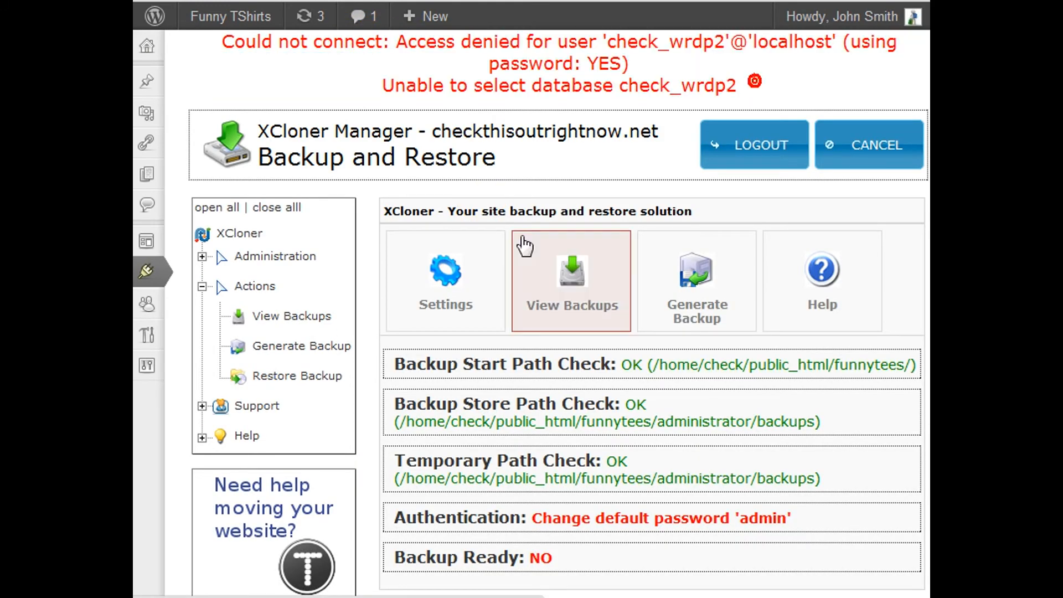
In XCloner's MySQL connection settings, set both the database name and the username to check_restore
left_click(436, 286)
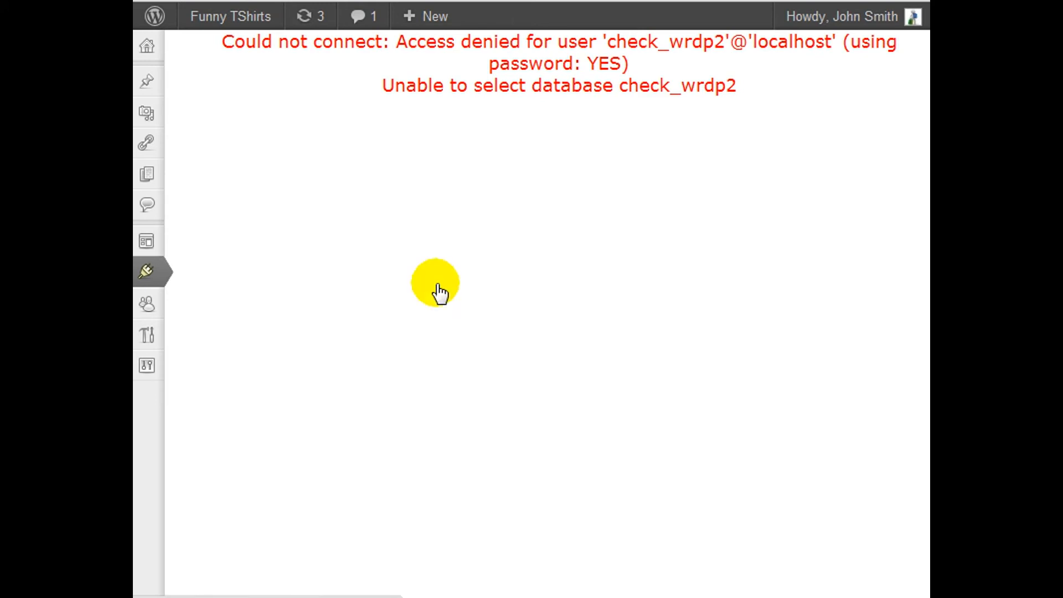
left_click(519, 221)
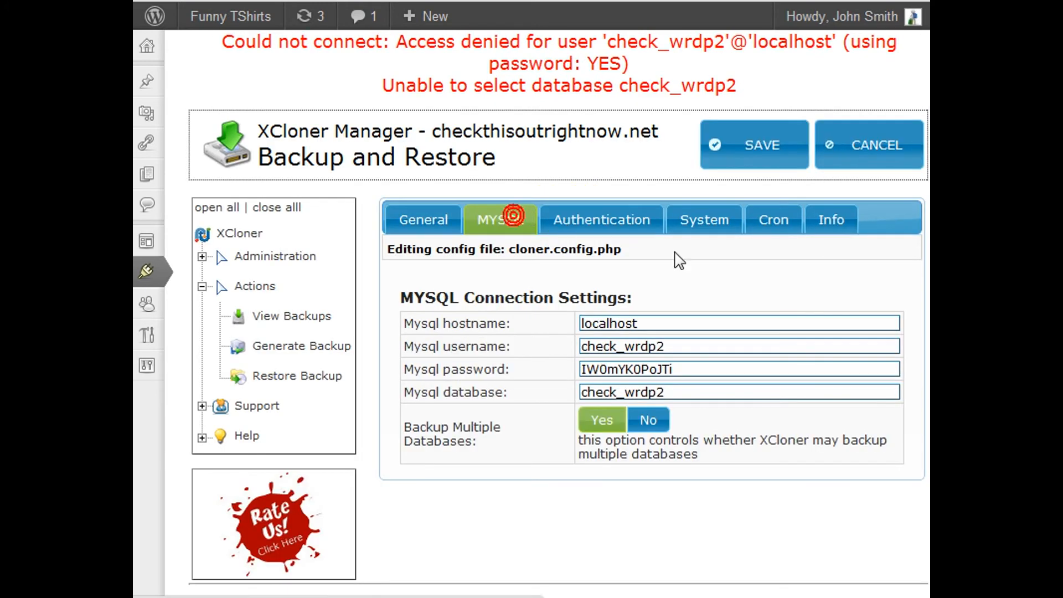
scroll(684, 247, "down", 2)
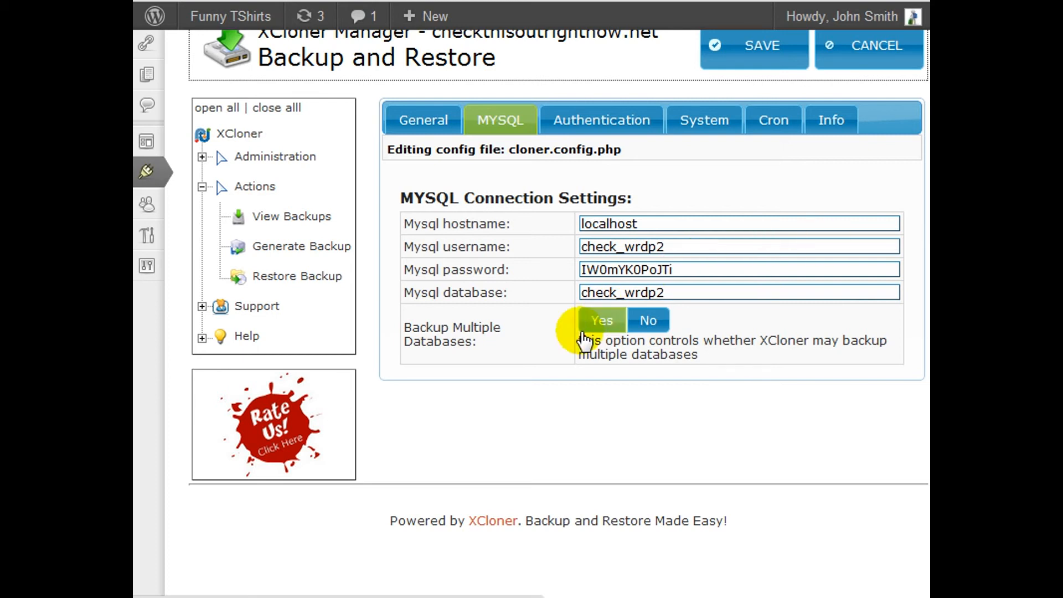
double_click(626, 289)
type("check_restore")
left_click(642, 243)
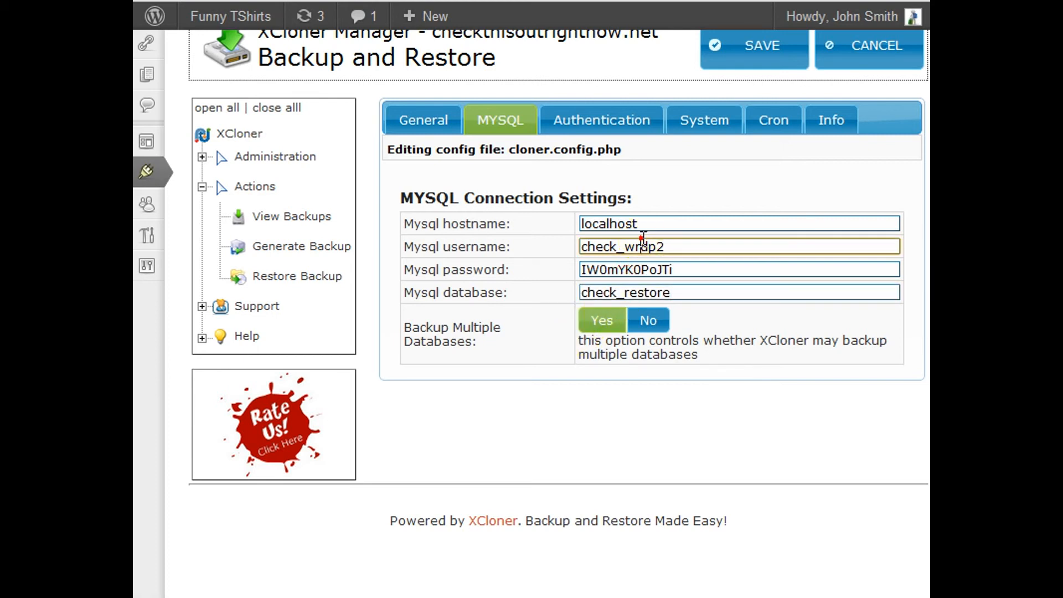
double_click(643, 241)
type("check_restore")
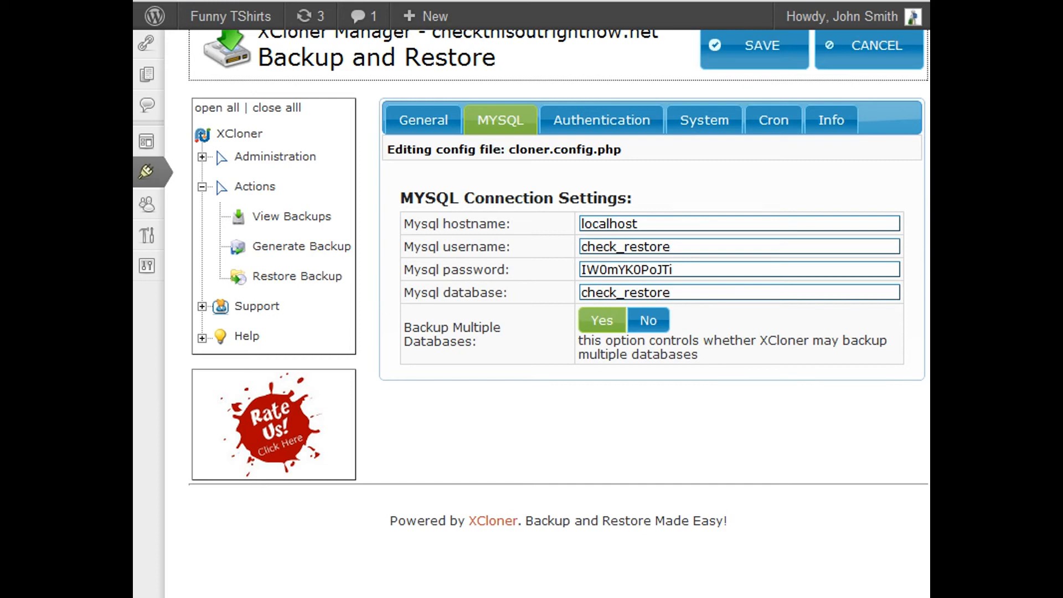
Replace the MySQL password with the new database's password and save the XCloner configuration
left_click(642, 269)
double_click(642, 269)
key("ctrl+v")
scroll(631, 270, "up", 2)
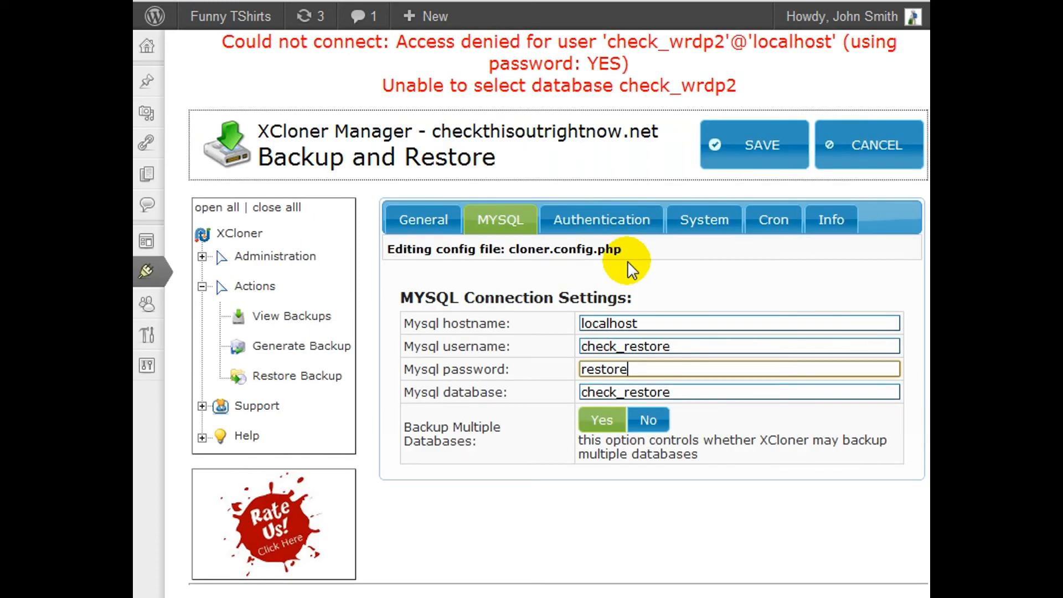
left_click(742, 142)
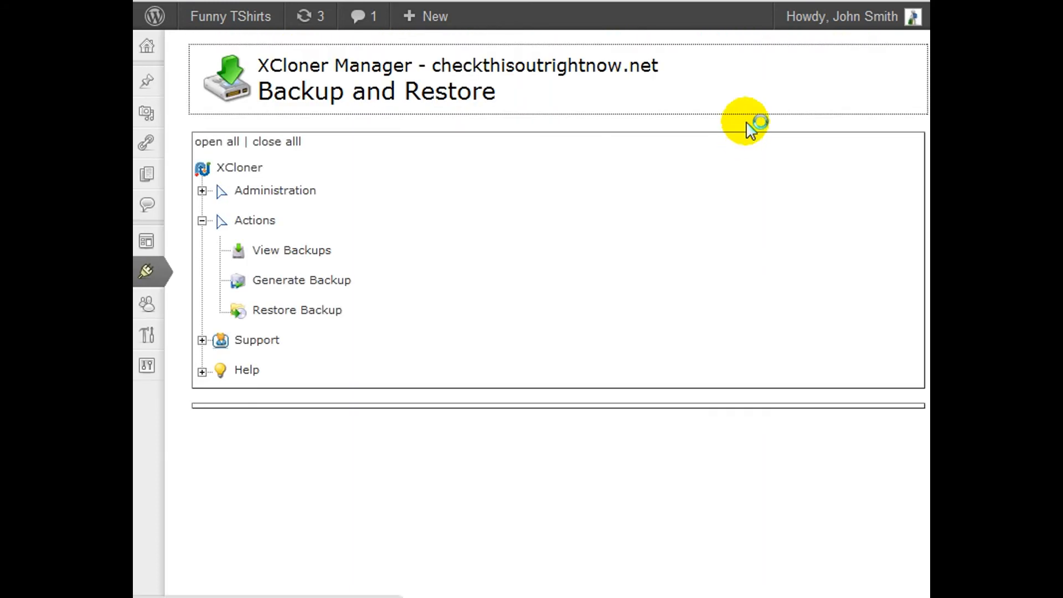